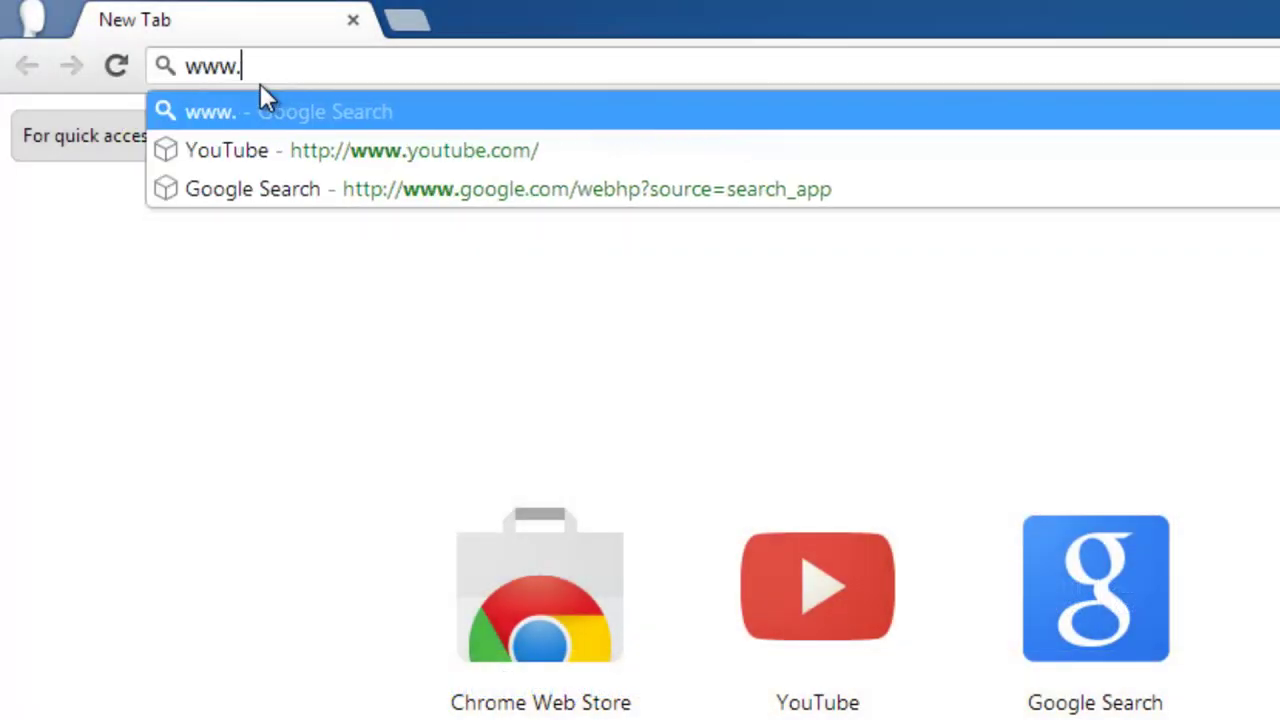
type("cloudberryla")
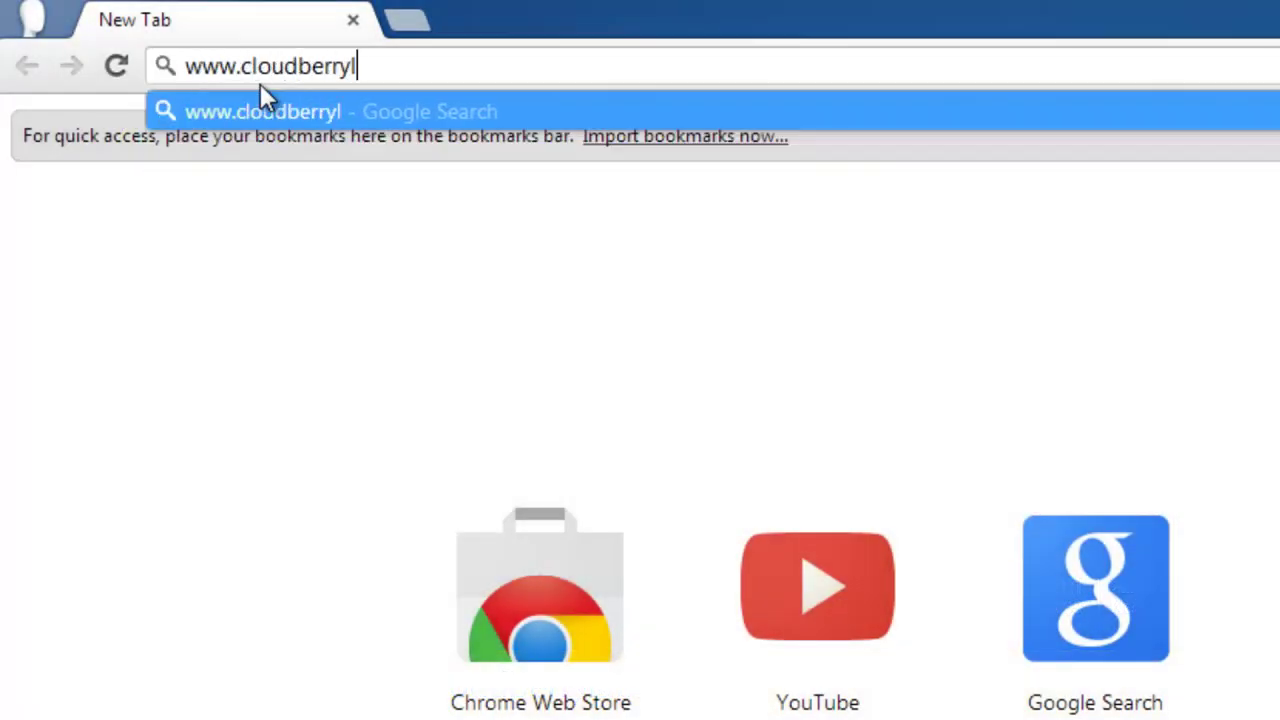
type("b.com")
key("Return")
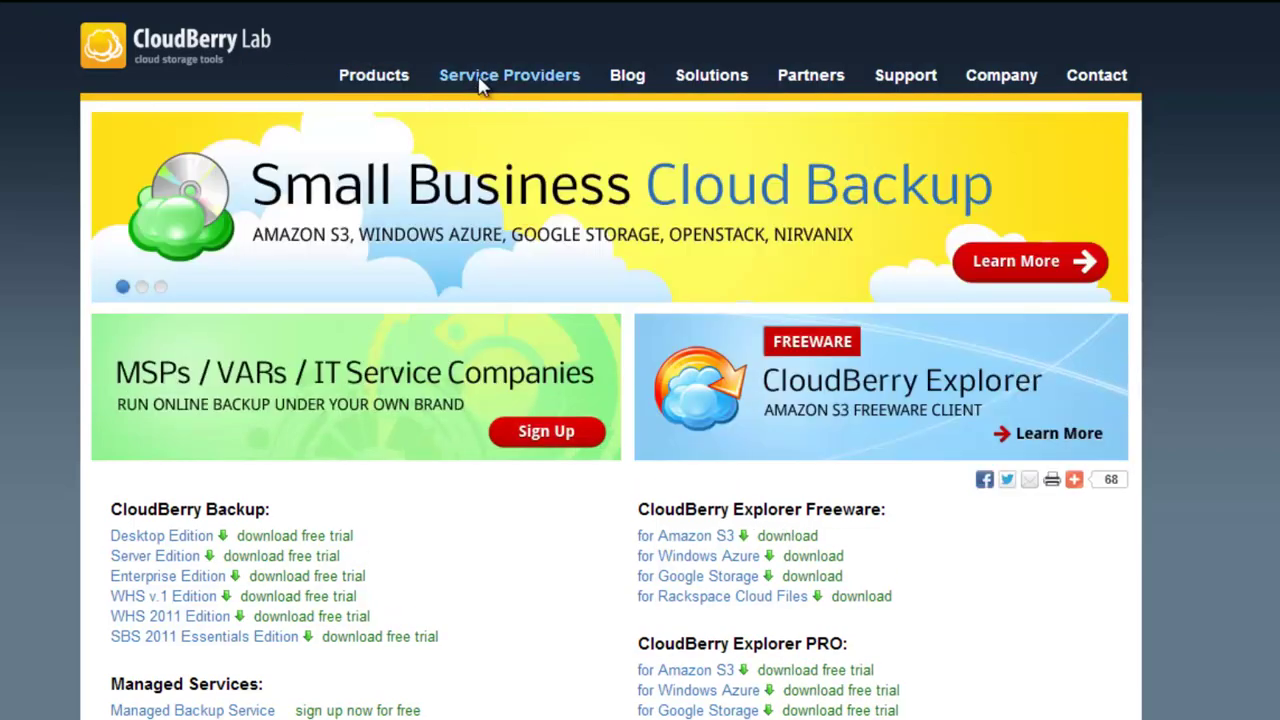
left_click(480, 80)
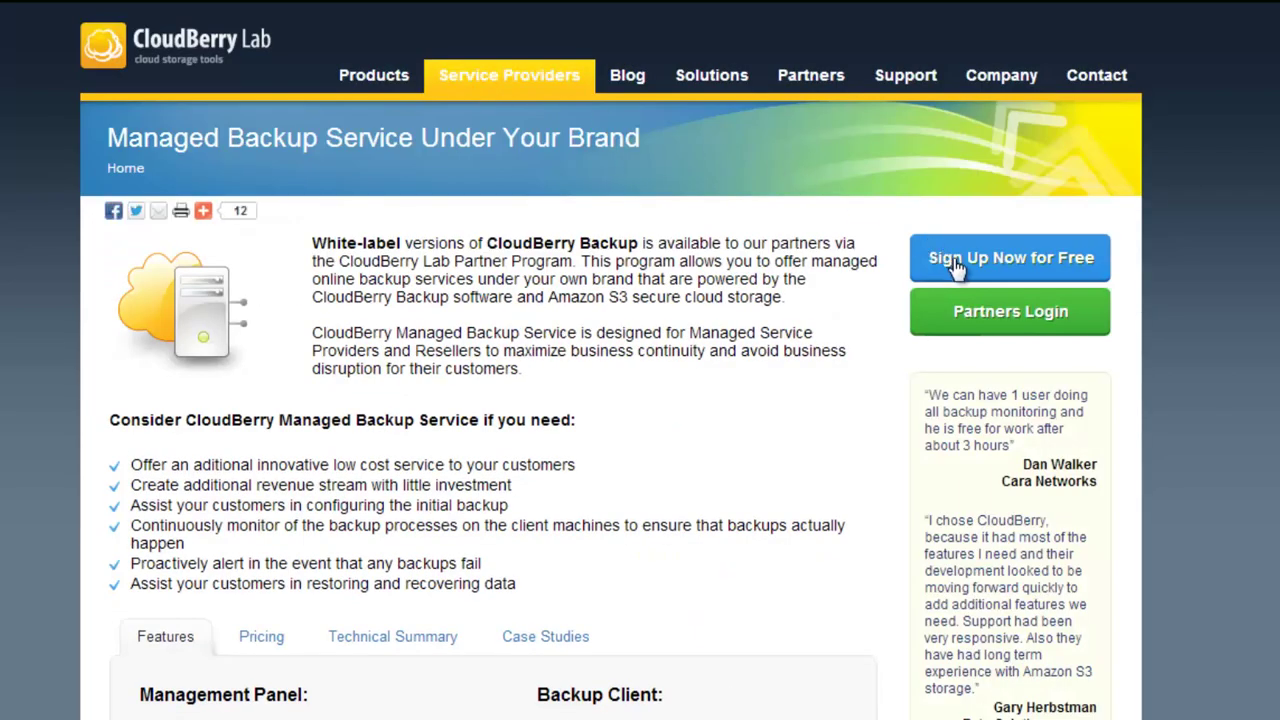
left_click(957, 264)
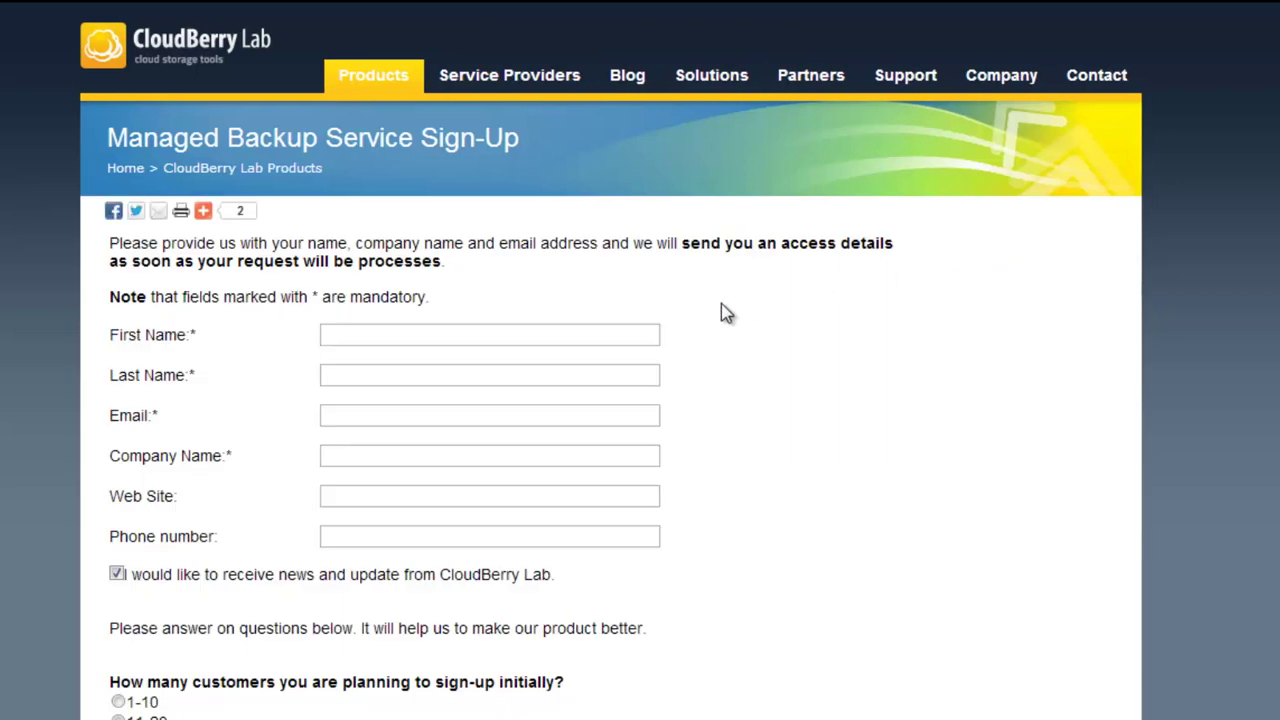
Fill in the reseller's first and last name, e-mail, company name, web site and phone number
left_click(641, 330)
key("Tab")
key("Tab")
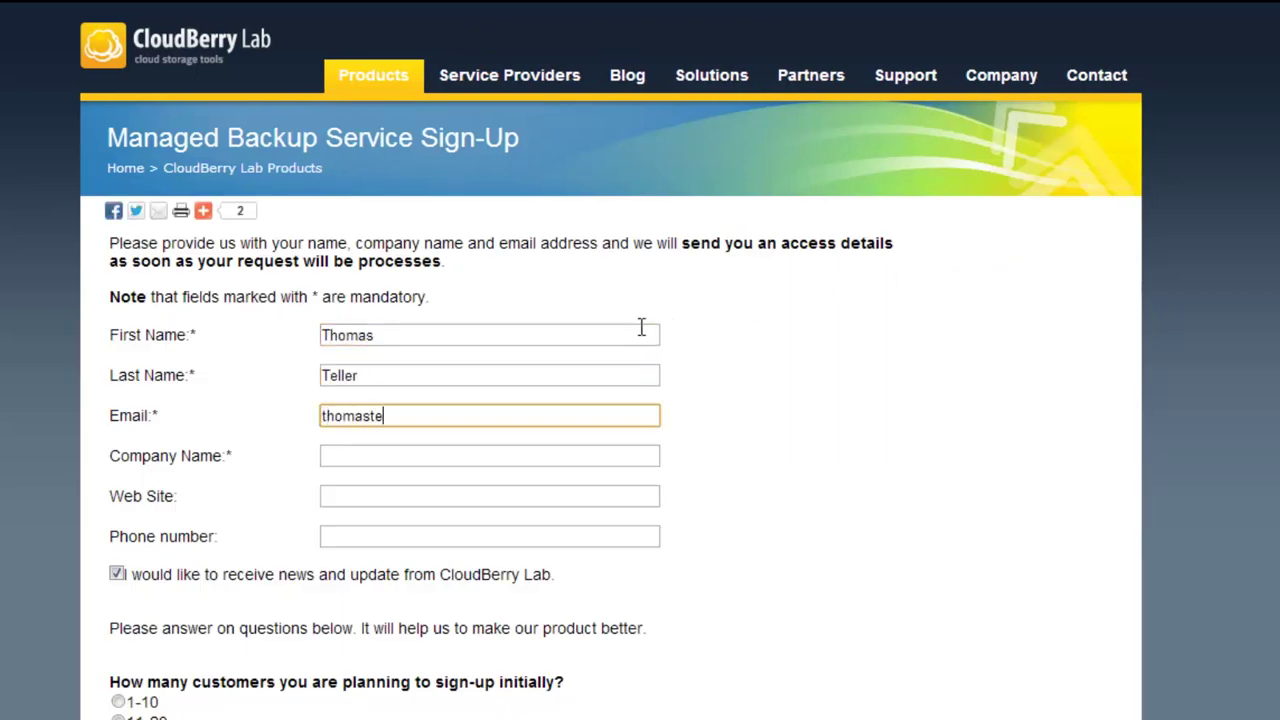
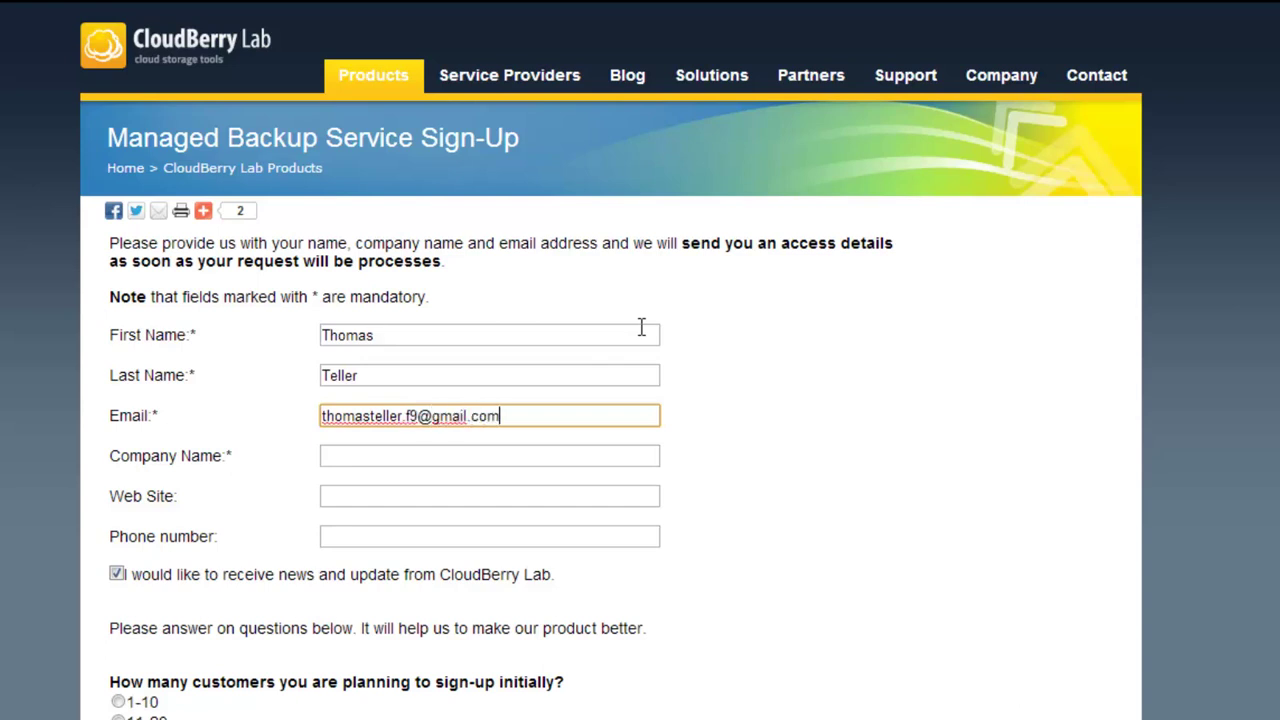
key("Tab")
type("Teller Inc")
key("Tab")
type("www.tellerinc.com")
key("Tab")
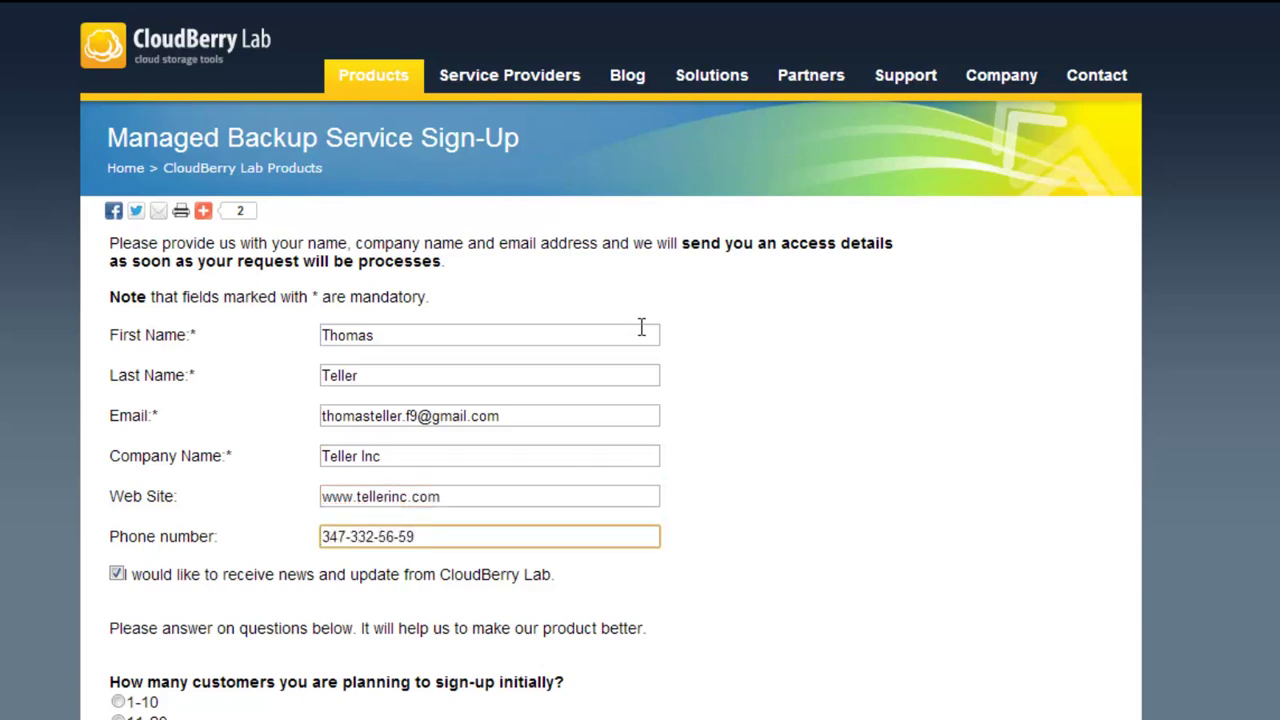
Answer the survey: 1-10, 1-10, 1, under 10GB, yes to rebranding, SQL Server and Exchange, removable media
scroll(641, 327, "down", 3)
left_click(118, 366)
left_click(118, 484)
left_click(118, 643)
scroll(118, 700, "down", 2)
left_click(118, 672)
scroll(120, 672, "down", 4)
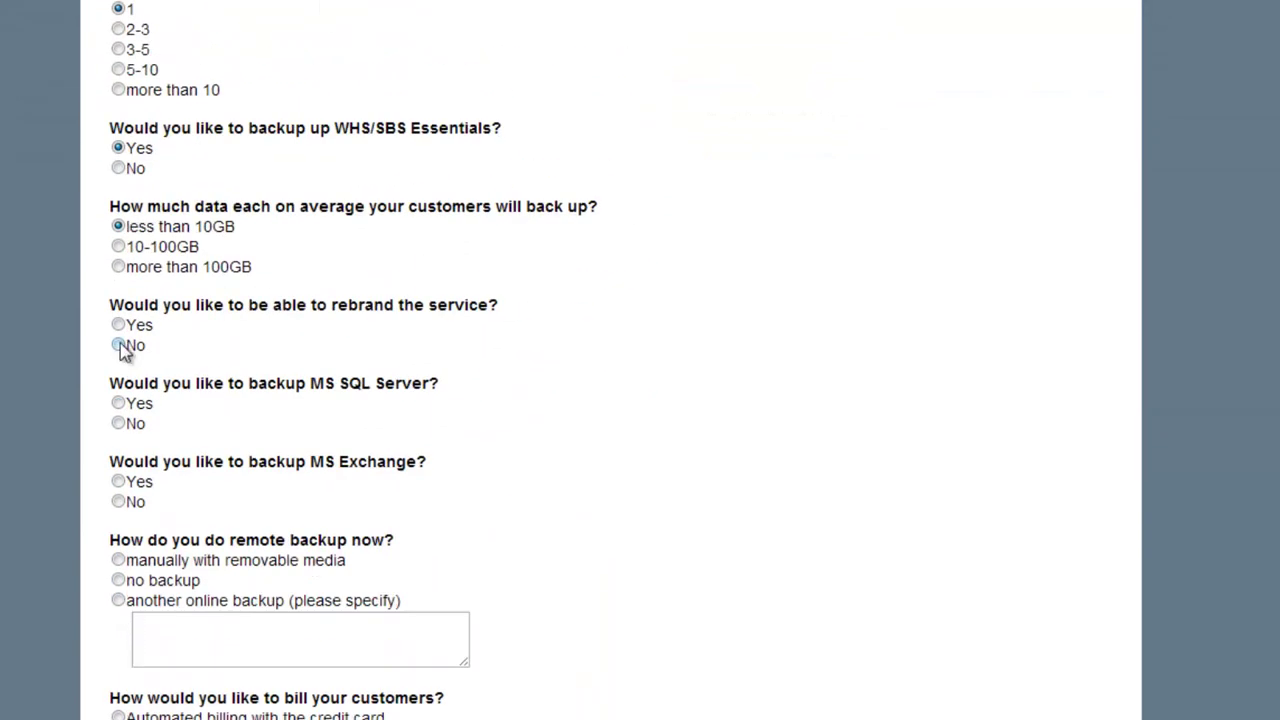
left_click(118, 325)
left_click(118, 403)
left_click(118, 481)
left_click(118, 560)
Choose automated credit-card billing, accept the Reseller Agreement and send the form
scroll(118, 560, "down", 1)
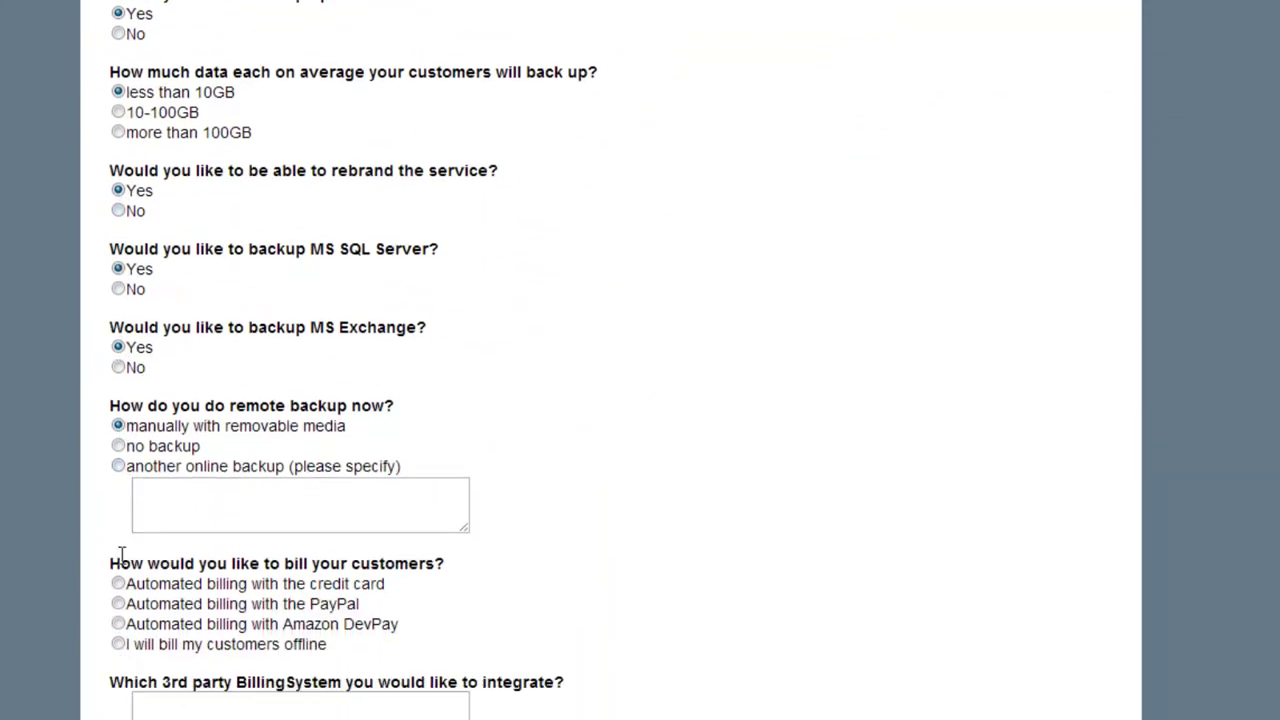
left_click(118, 584)
scroll(118, 588, "down", 2)
left_click(116, 596)
left_click(163, 650)
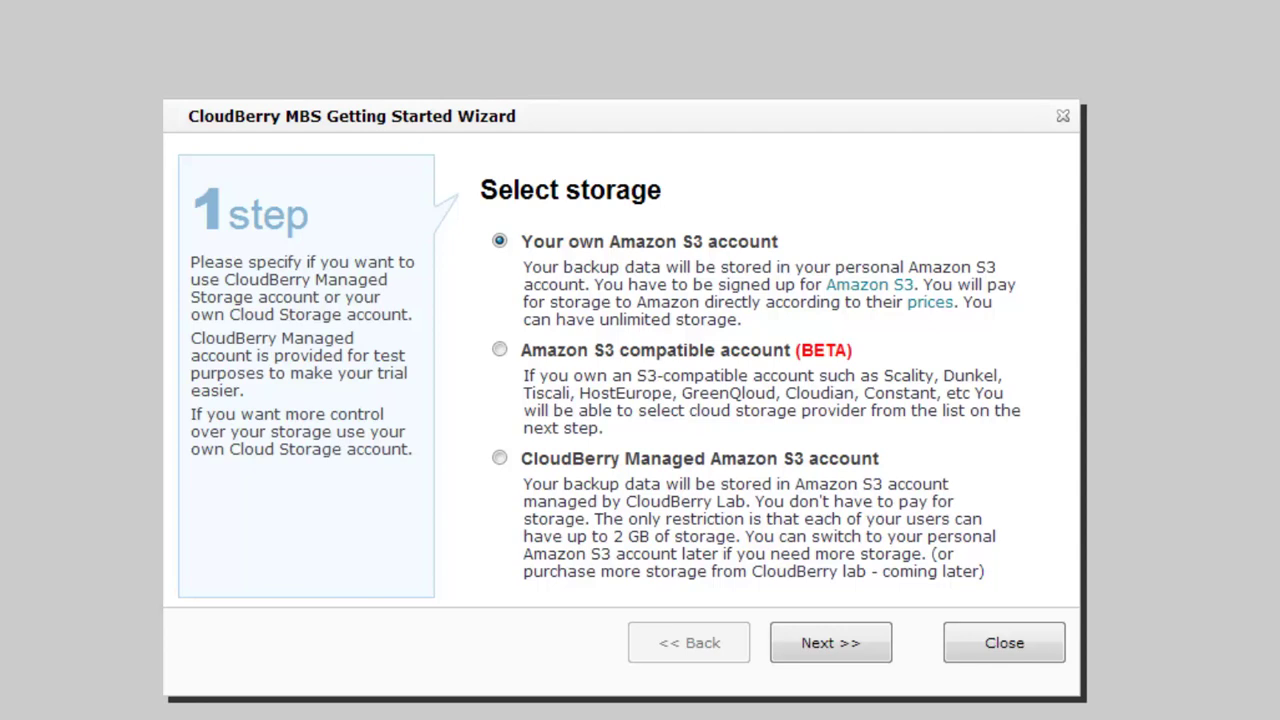
Select CloudBerry Managed Amazon S3 account as storage and go to the next wizard step
left_click(499, 459)
left_click(793, 625)
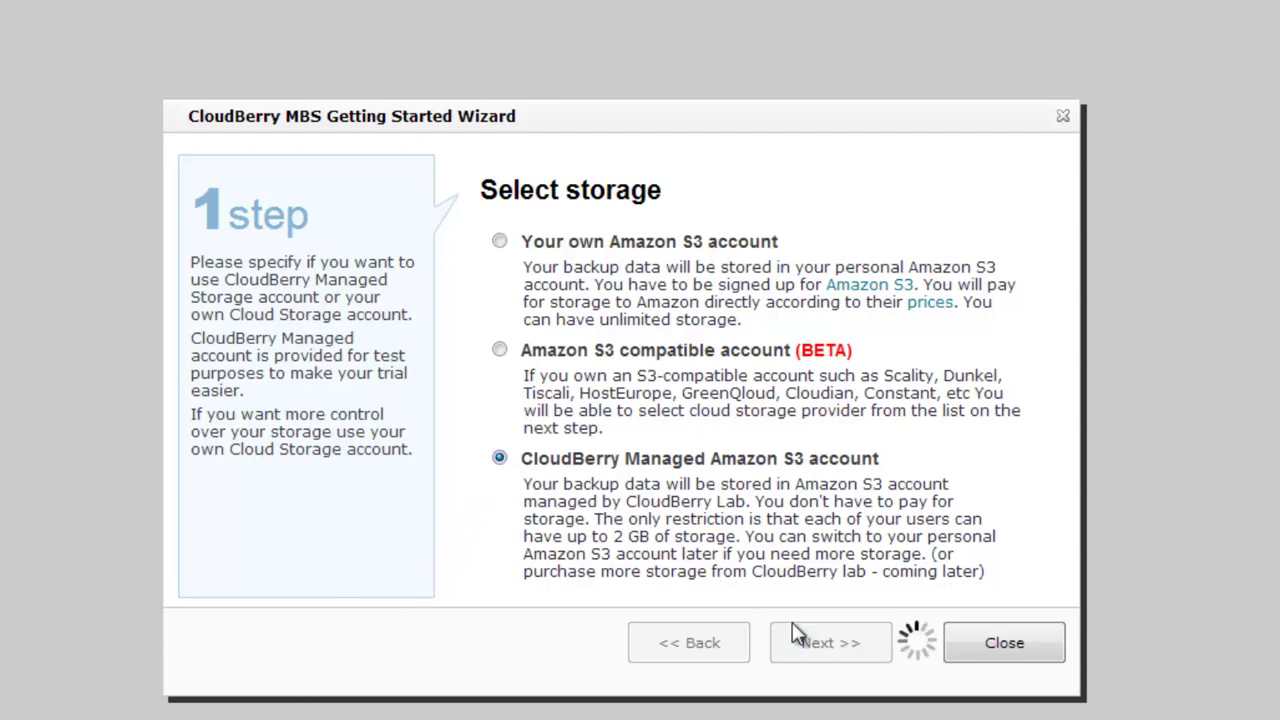
Create the backup user with their first name, last name and e-mail, then finish the wizard
left_click(619, 274)
key("Tab")
key("Tab")
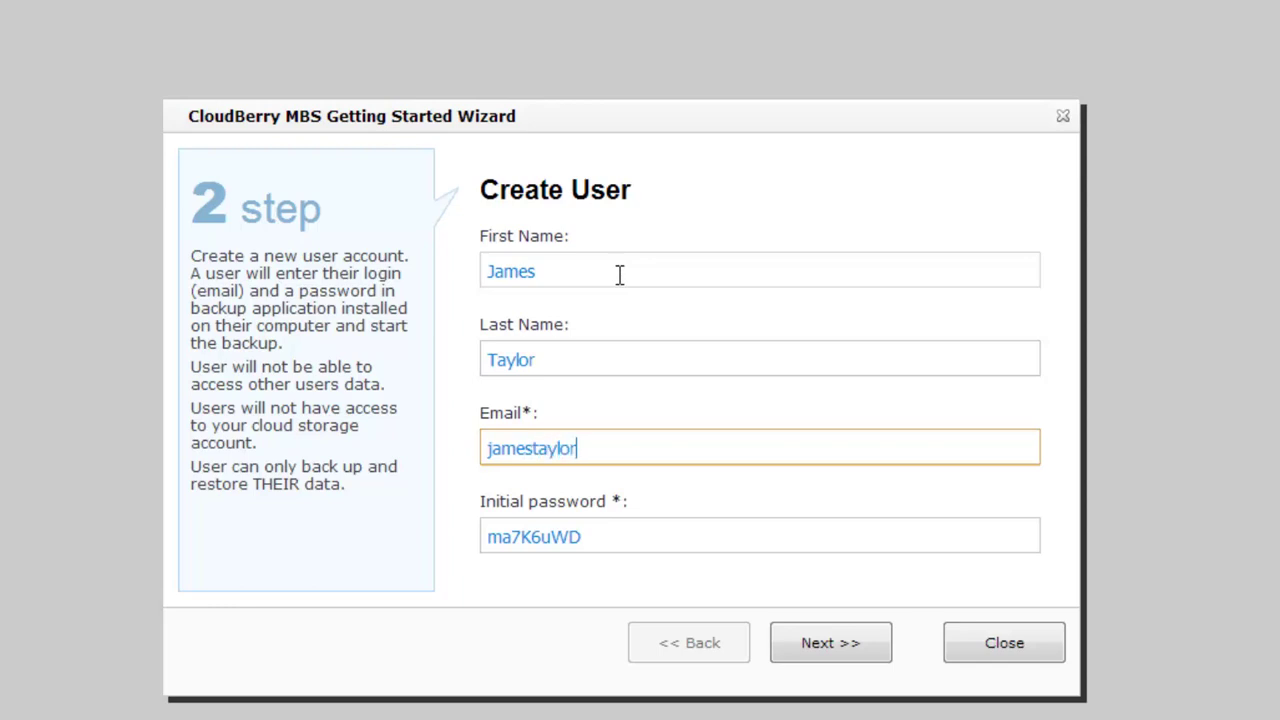
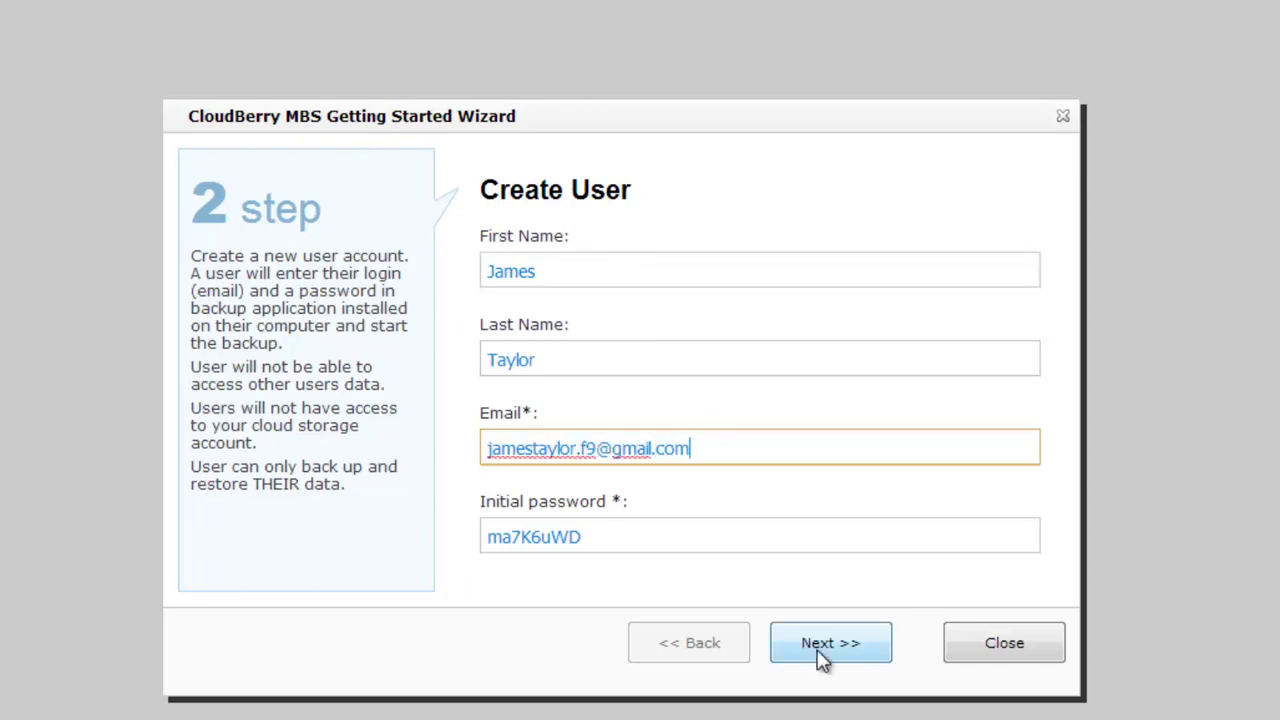
left_click(820, 650)
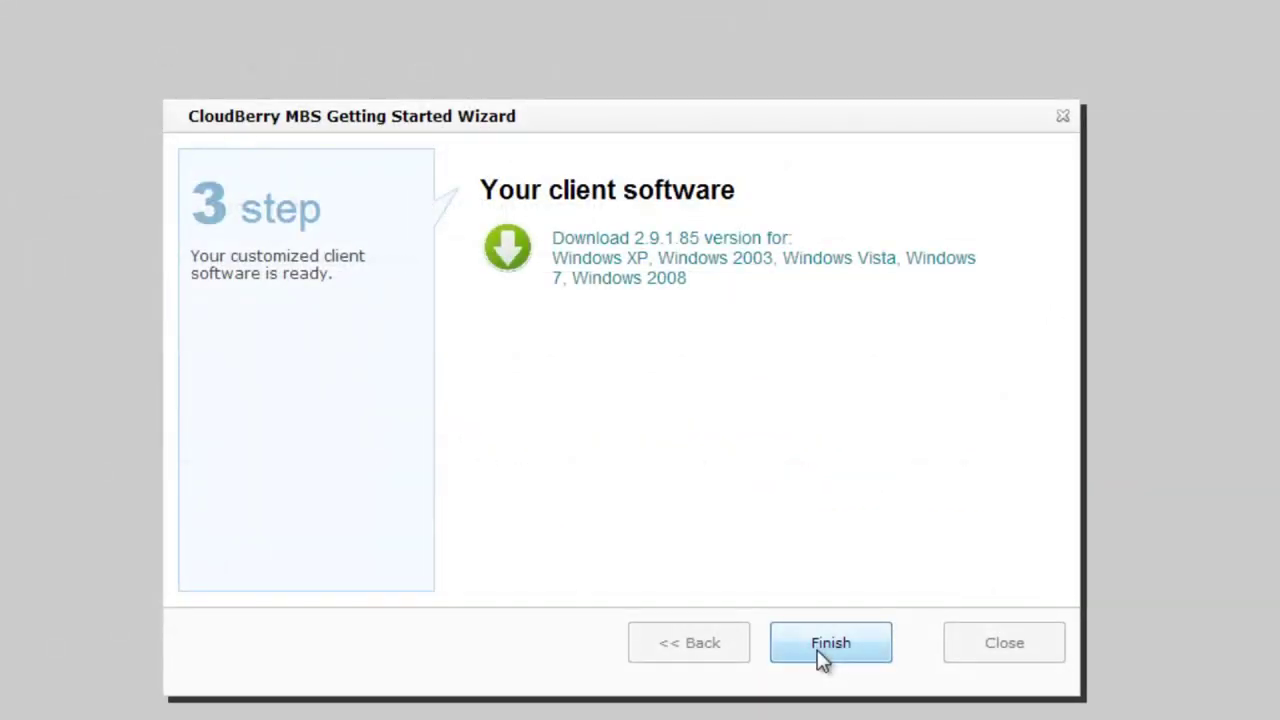
left_click(820, 658)
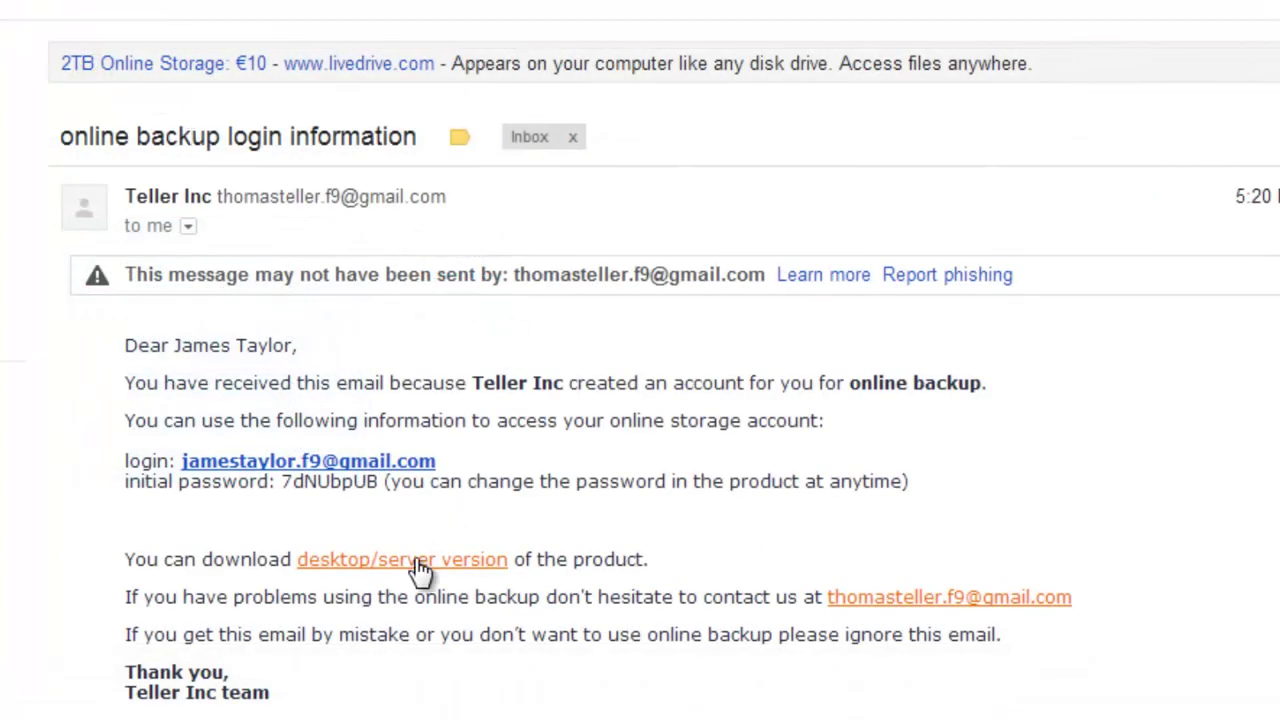
Save the desktop/server installer from the login email to the Desktop
right_click(417, 558)
key("Escape")
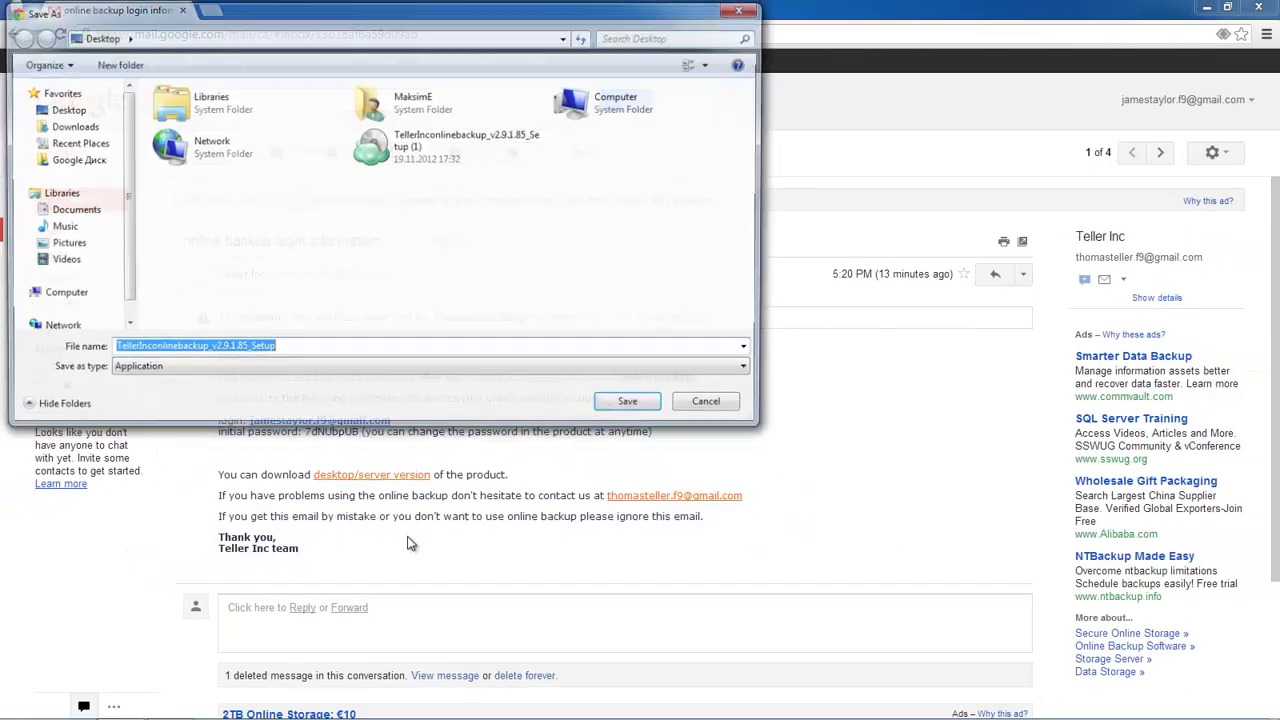
left_click(66, 110)
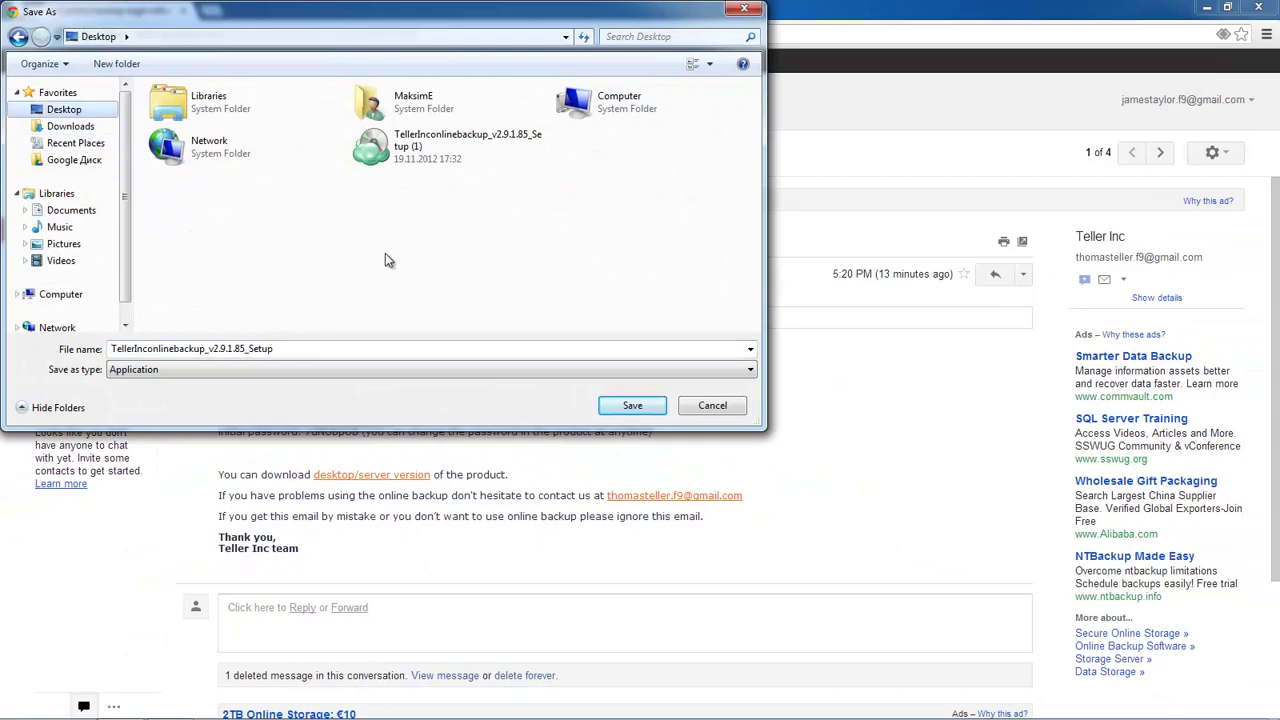
left_click(607, 410)
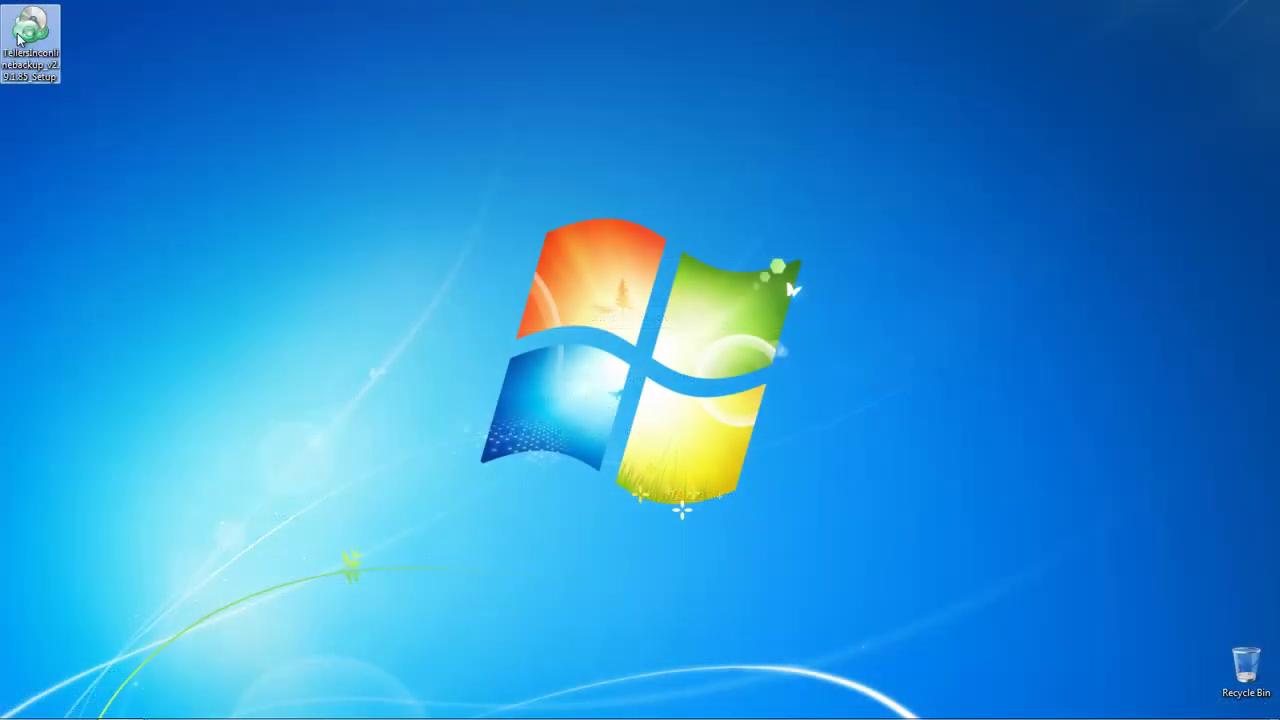
Run the downloaded setup and install online backup 2.9.1 for Common users in the default folder
double_click(20, 36)
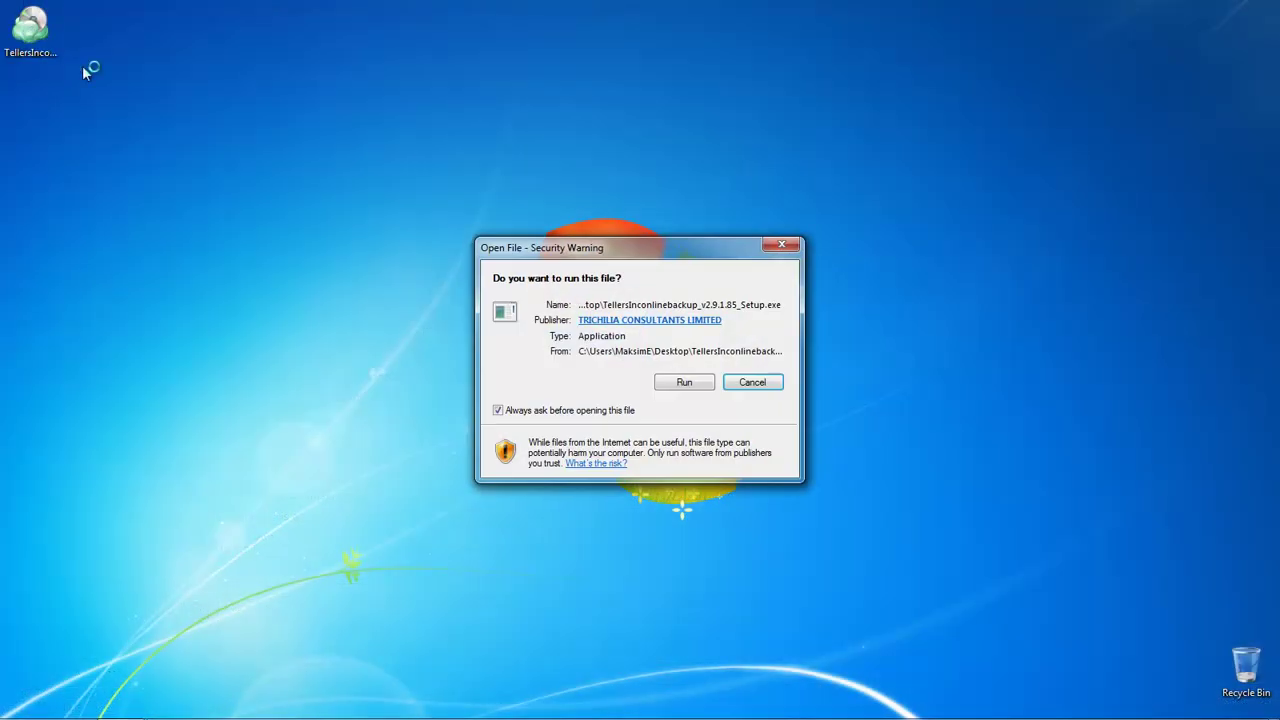
left_click(669, 384)
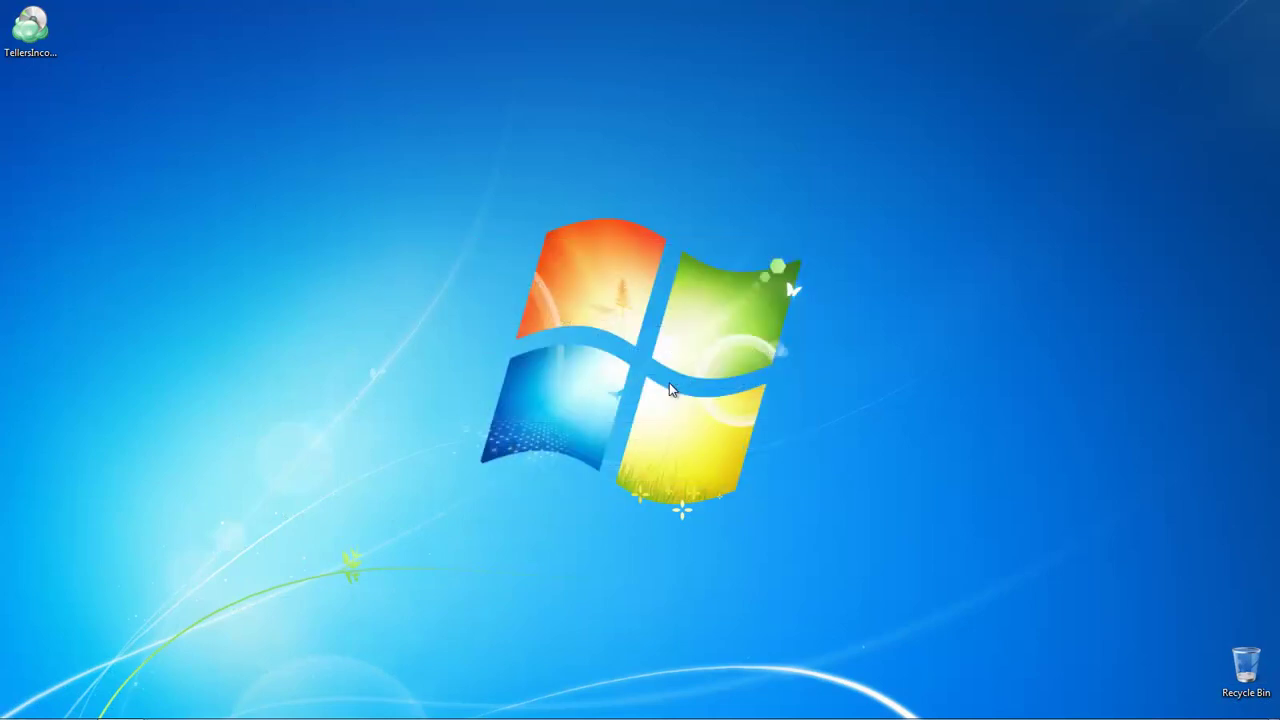
left_click(729, 495)
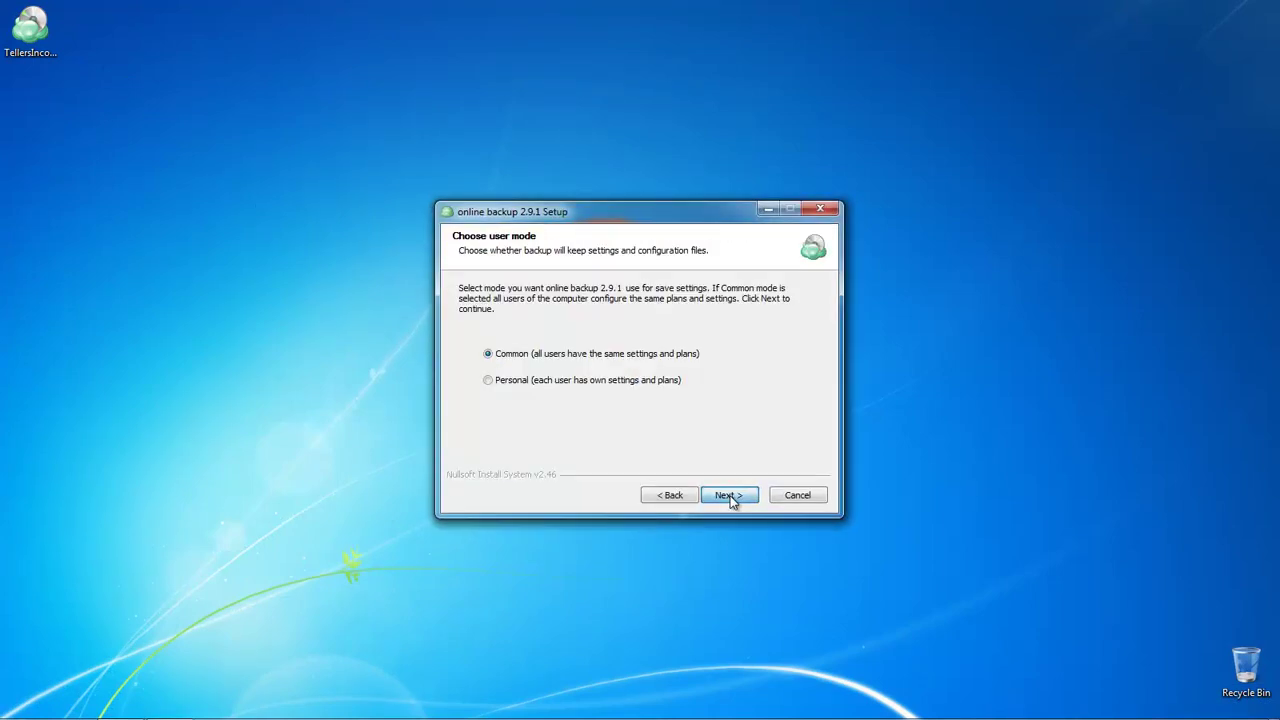
left_click(729, 495)
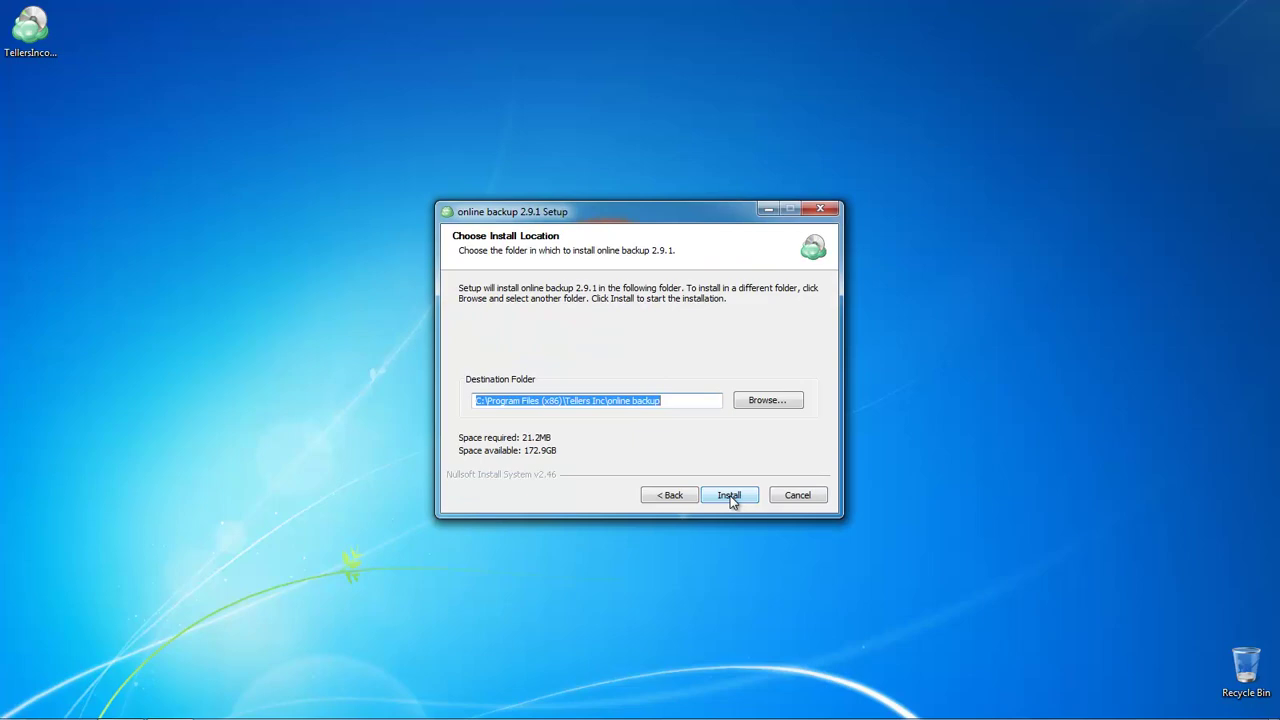
left_click(729, 495)
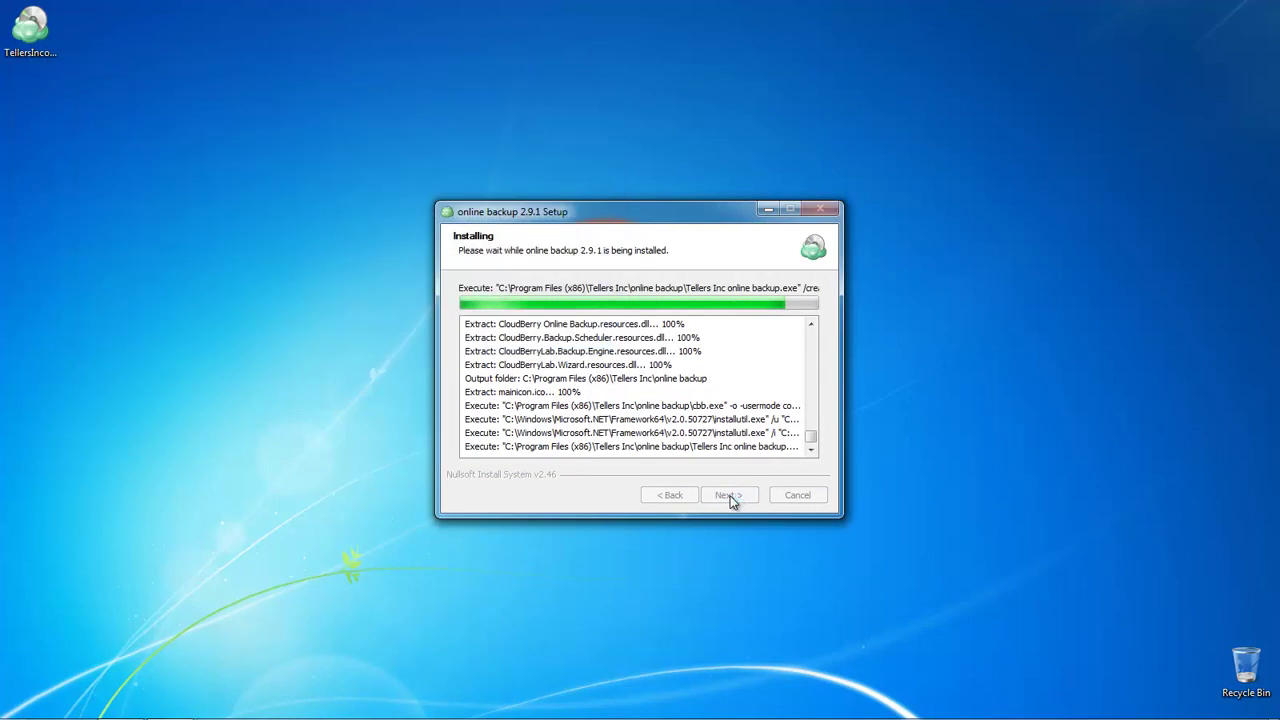
left_click(732, 500)
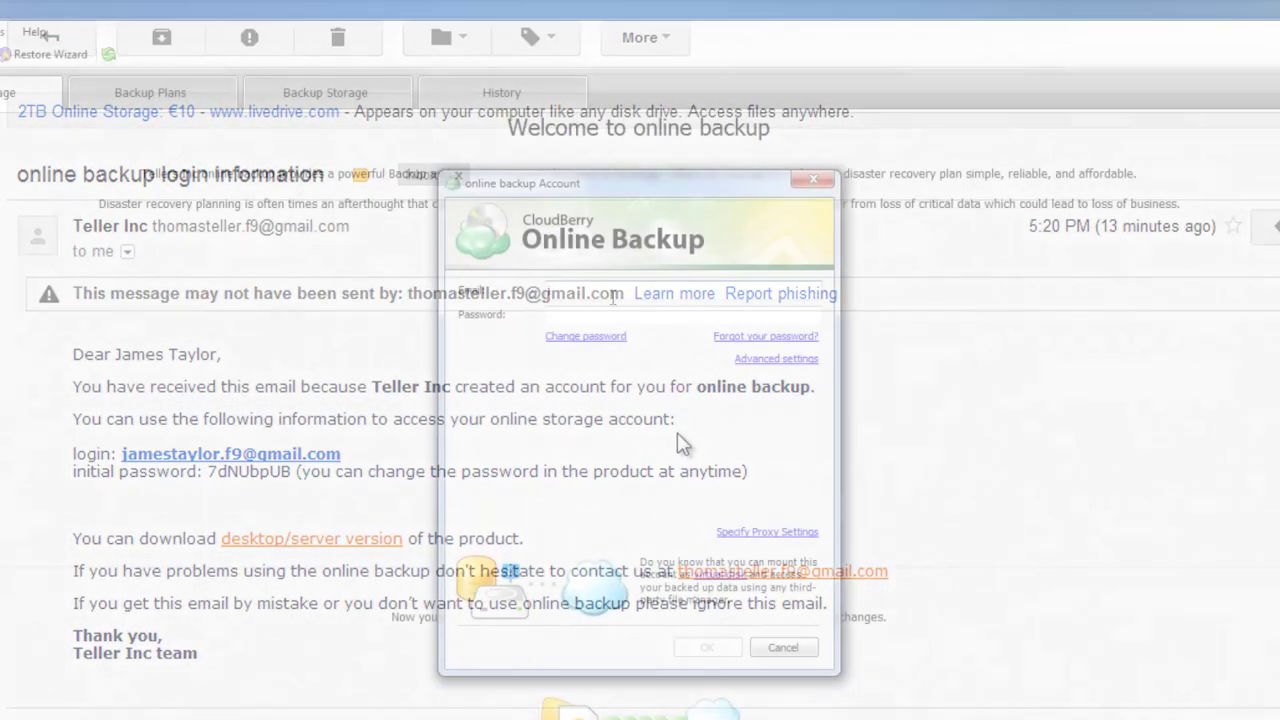
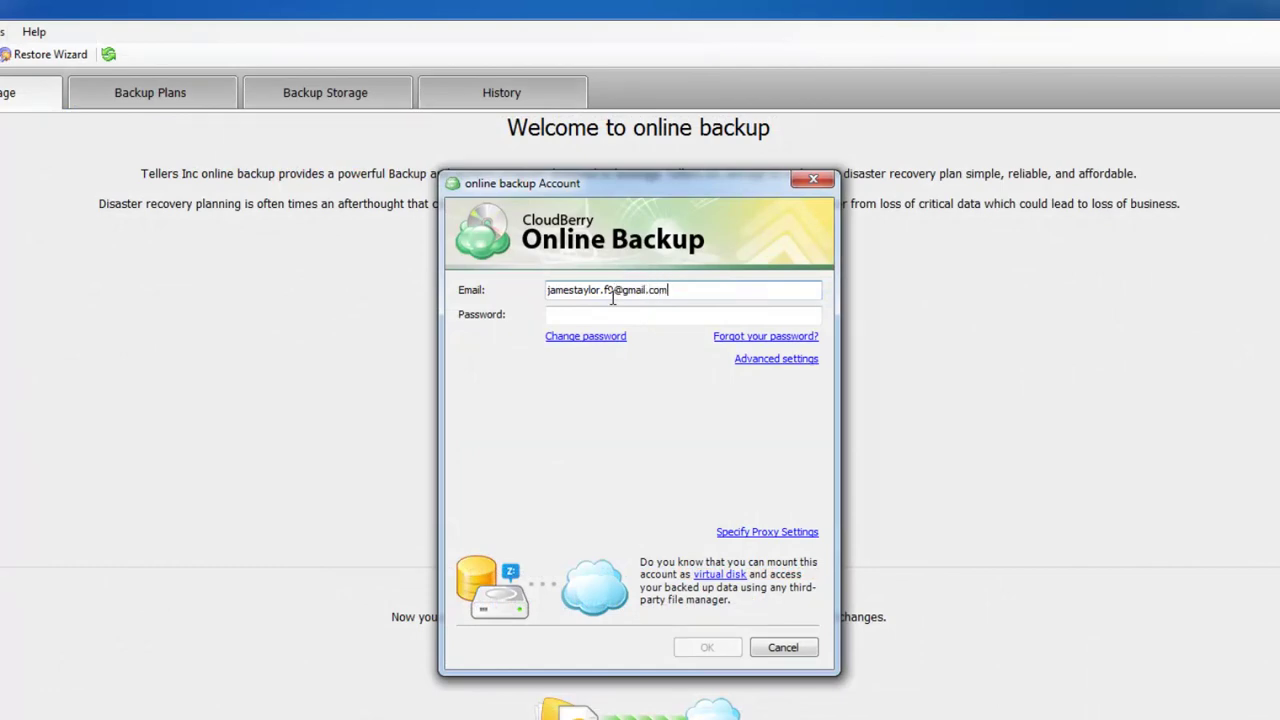
Sign in to the online backup account with the user's e-mail address and password
key("Tab")
type("**")
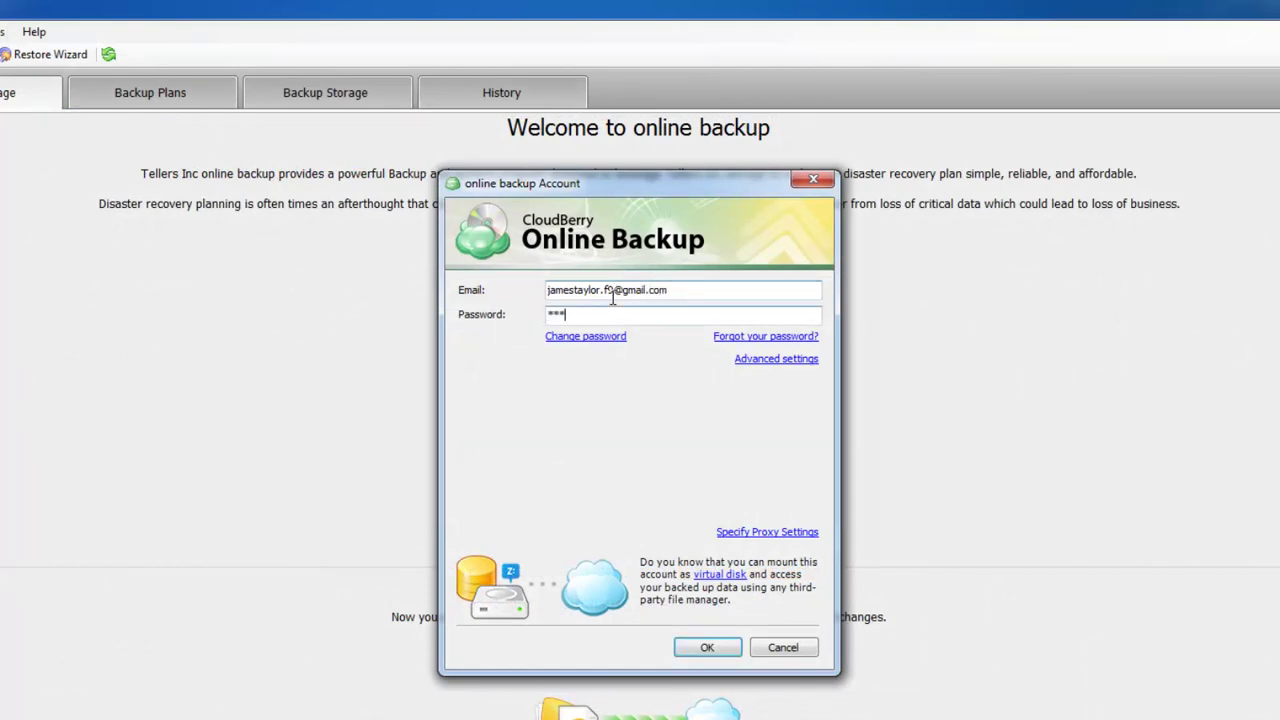
type("*")
key("Return")
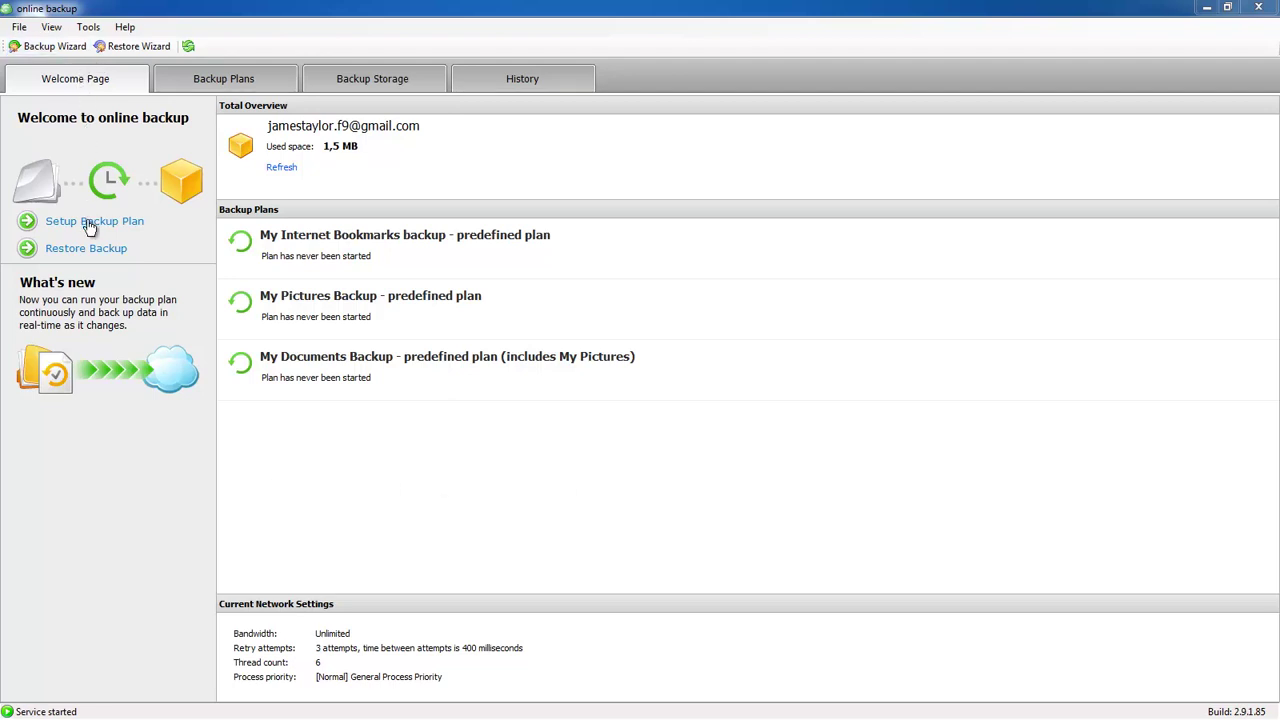
Start a new backup plan to the online account with the default name and block level backup
key("ctrl+b")
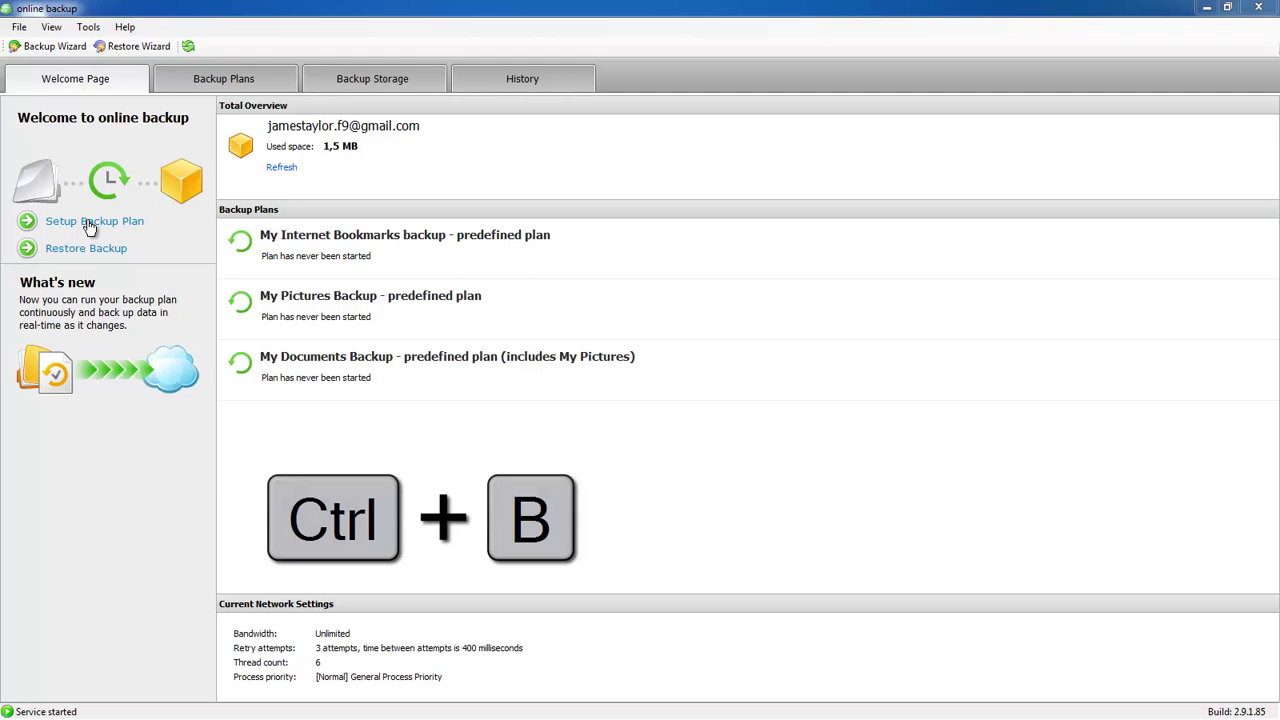
left_click(88, 222)
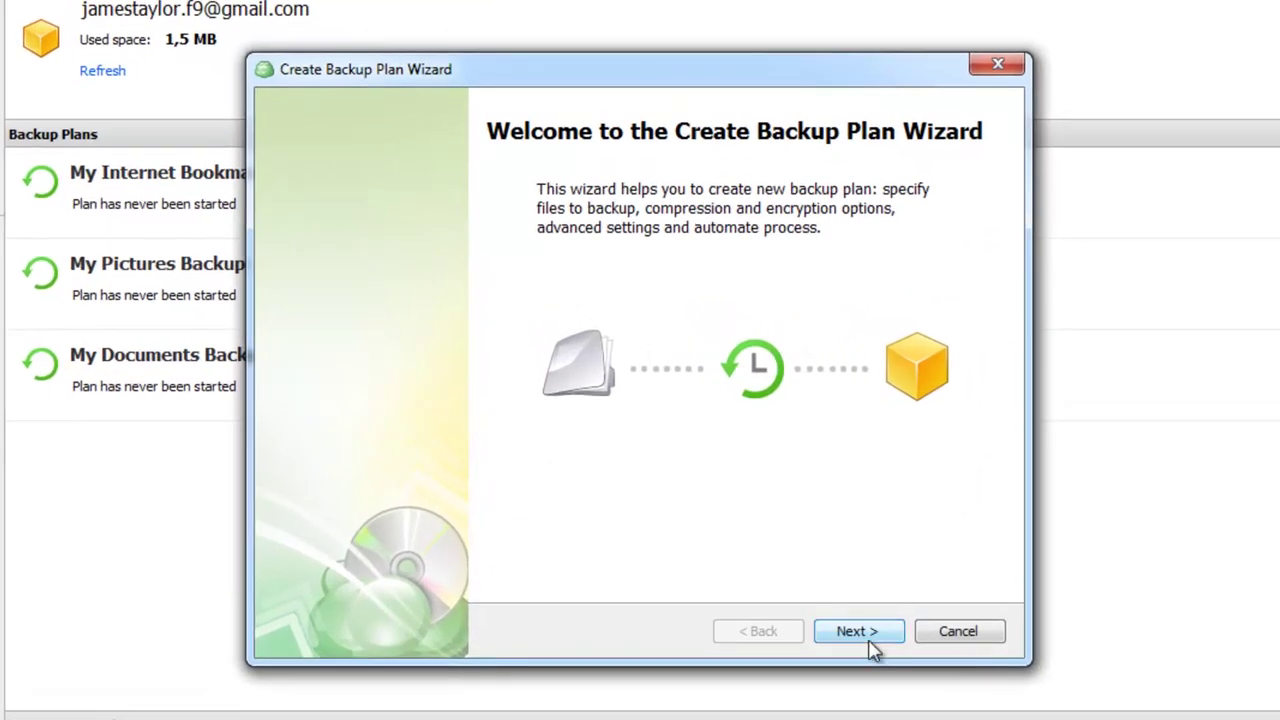
left_click(858, 631)
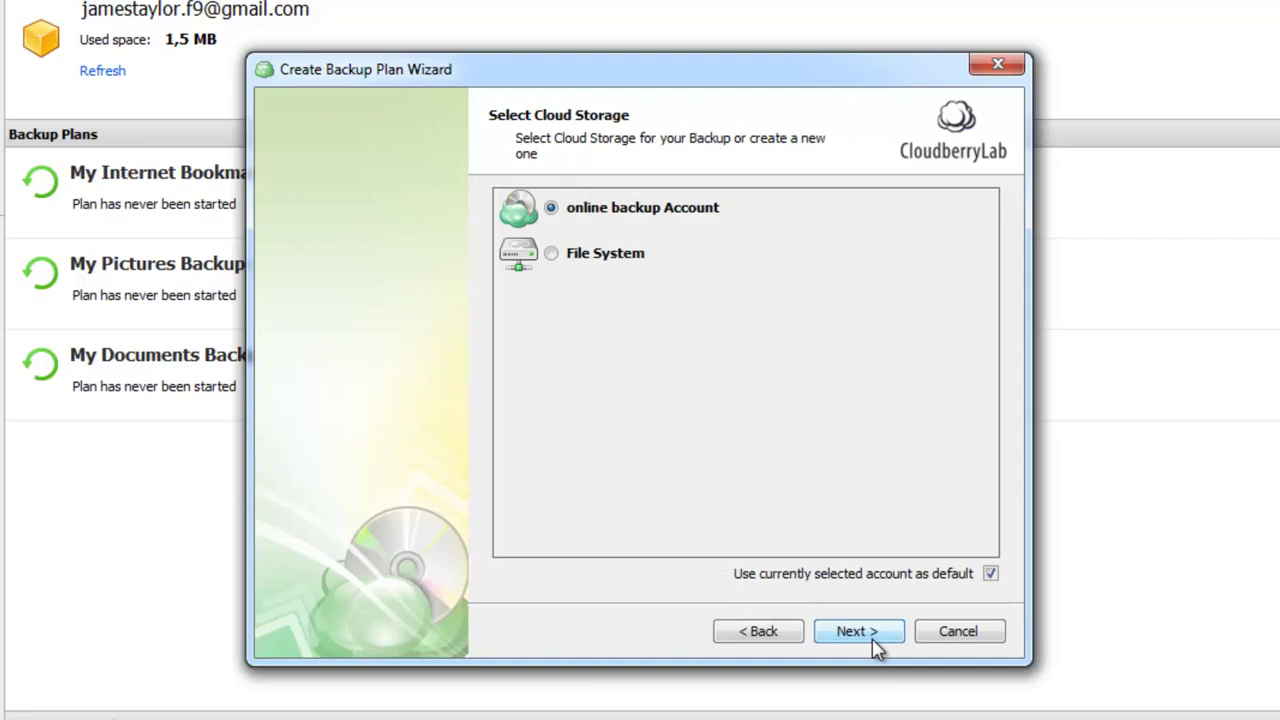
left_click(876, 645)
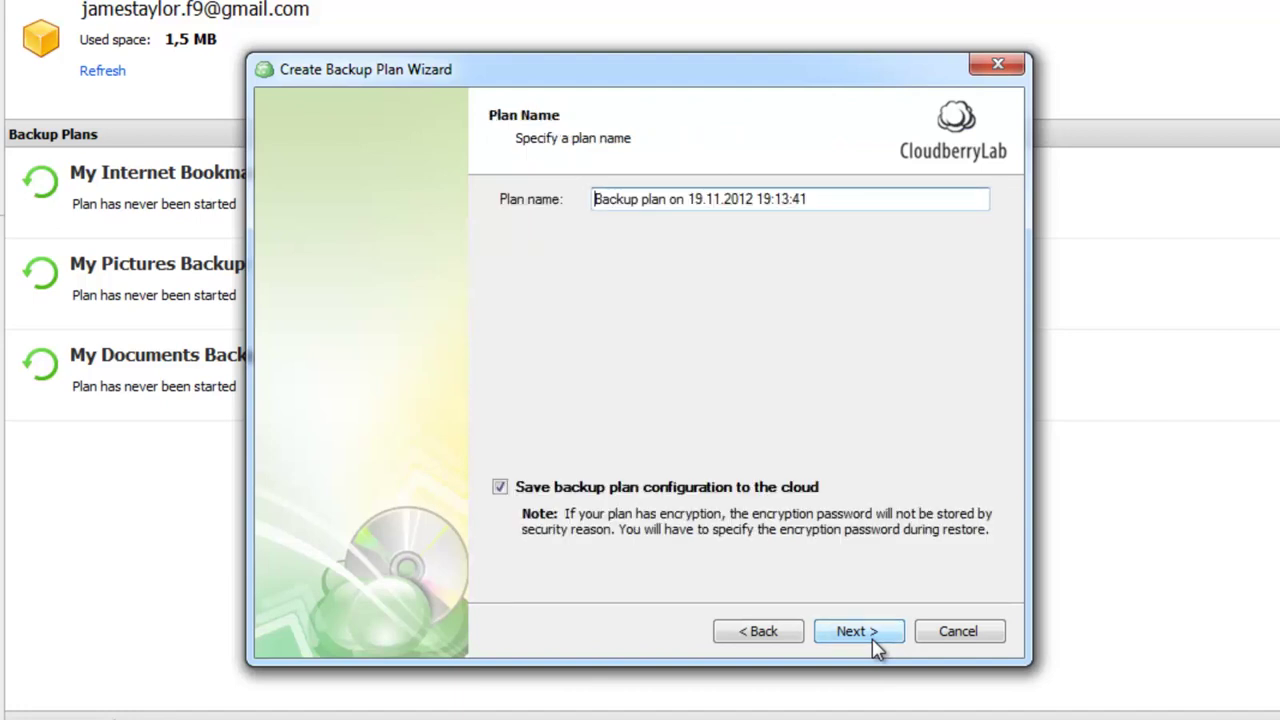
left_click(876, 645)
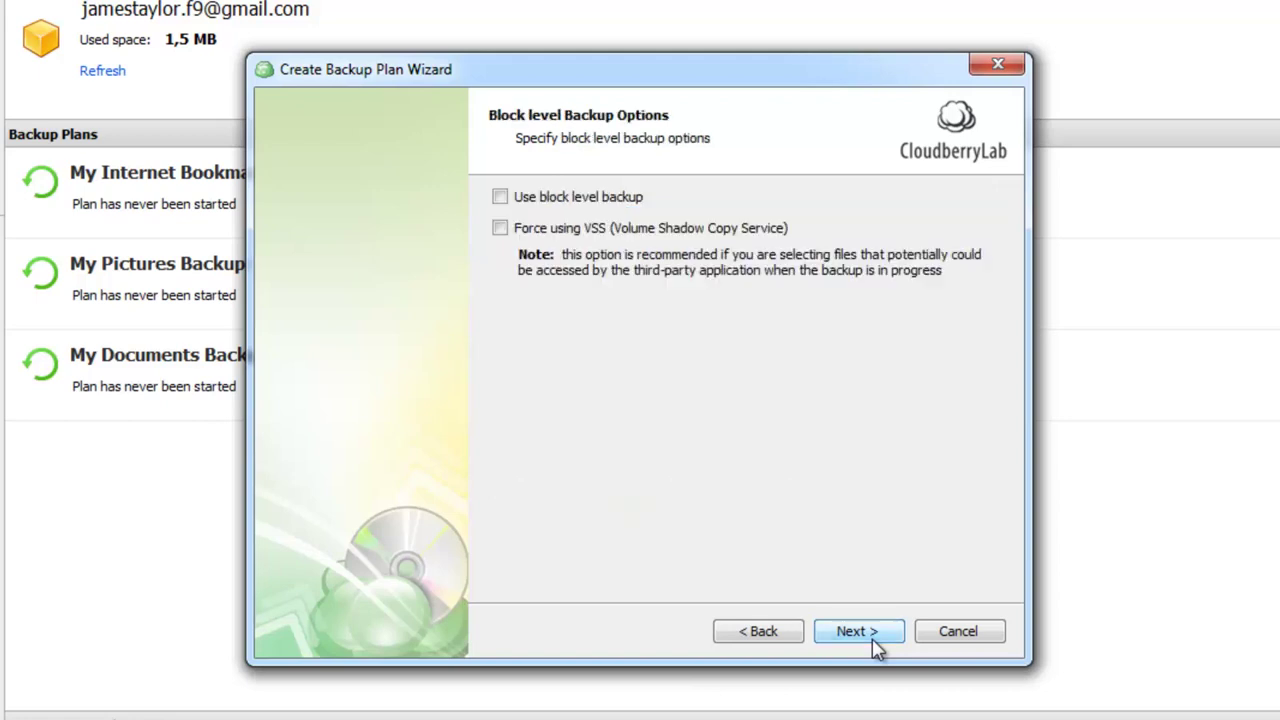
left_click(560, 199)
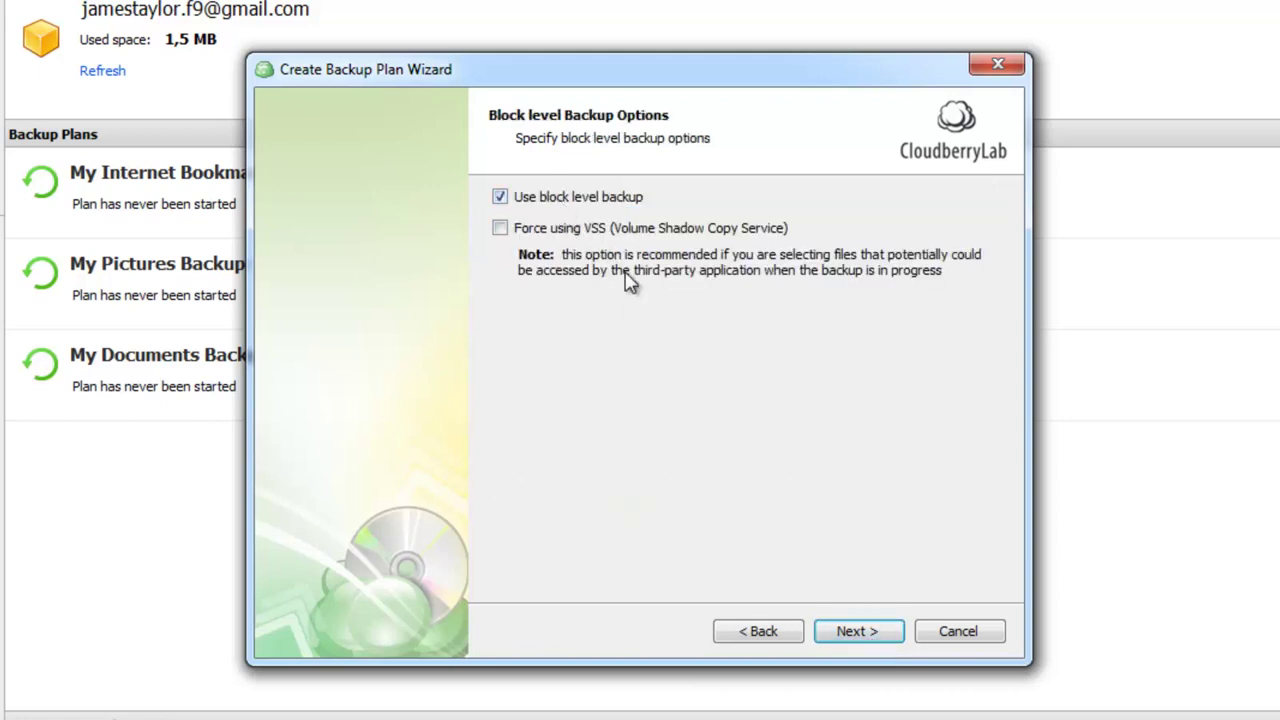
Select the D:\NeedToBackup folder as the backup source
left_click(857, 631)
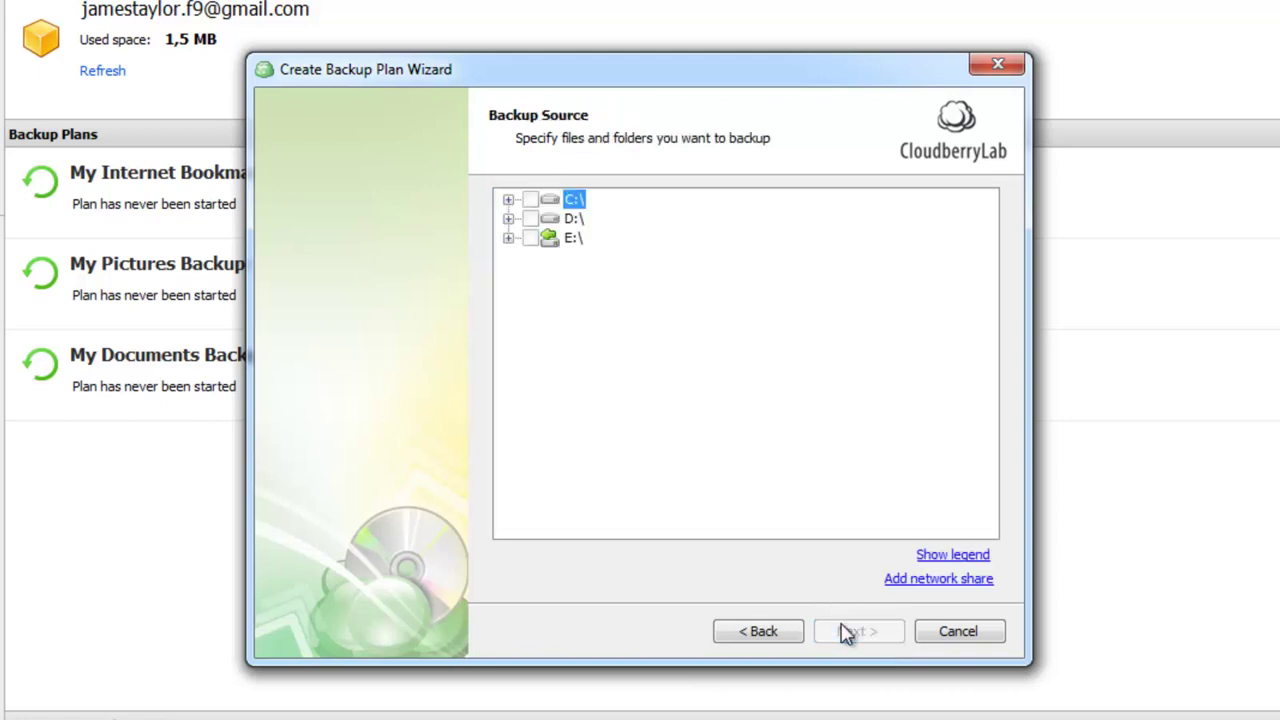
left_click(508, 218)
left_click(551, 314)
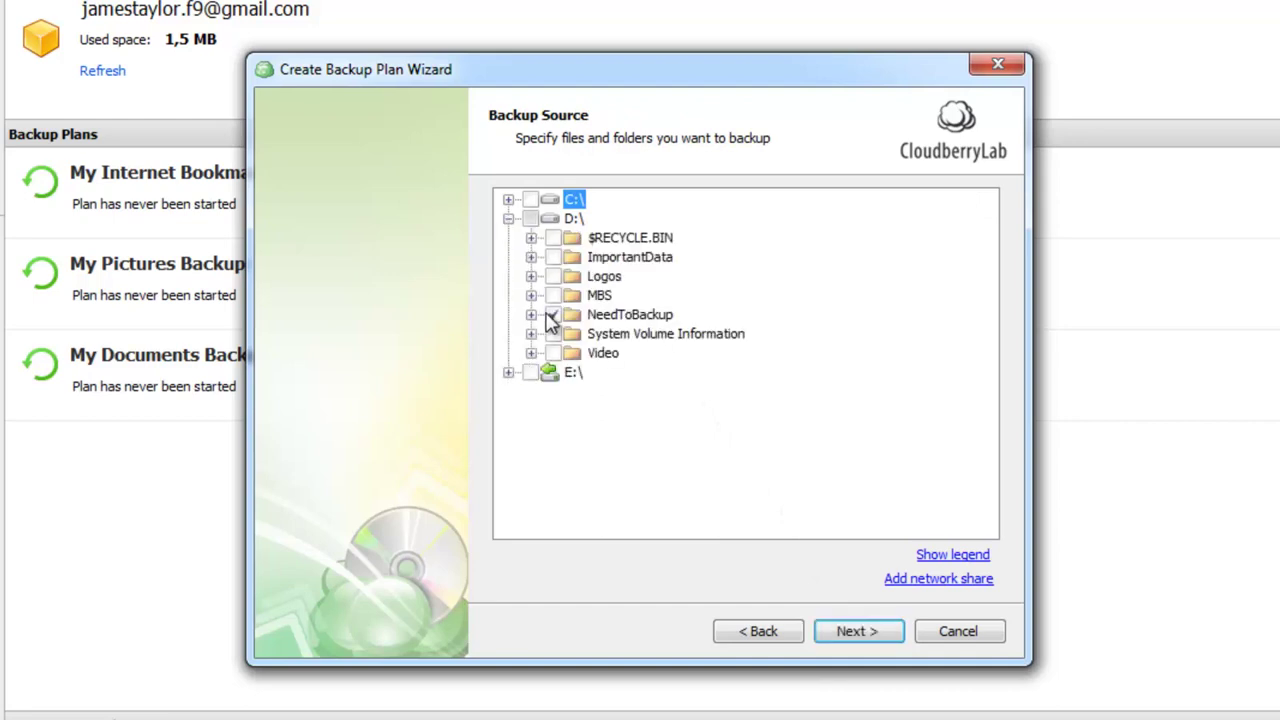
left_click(846, 631)
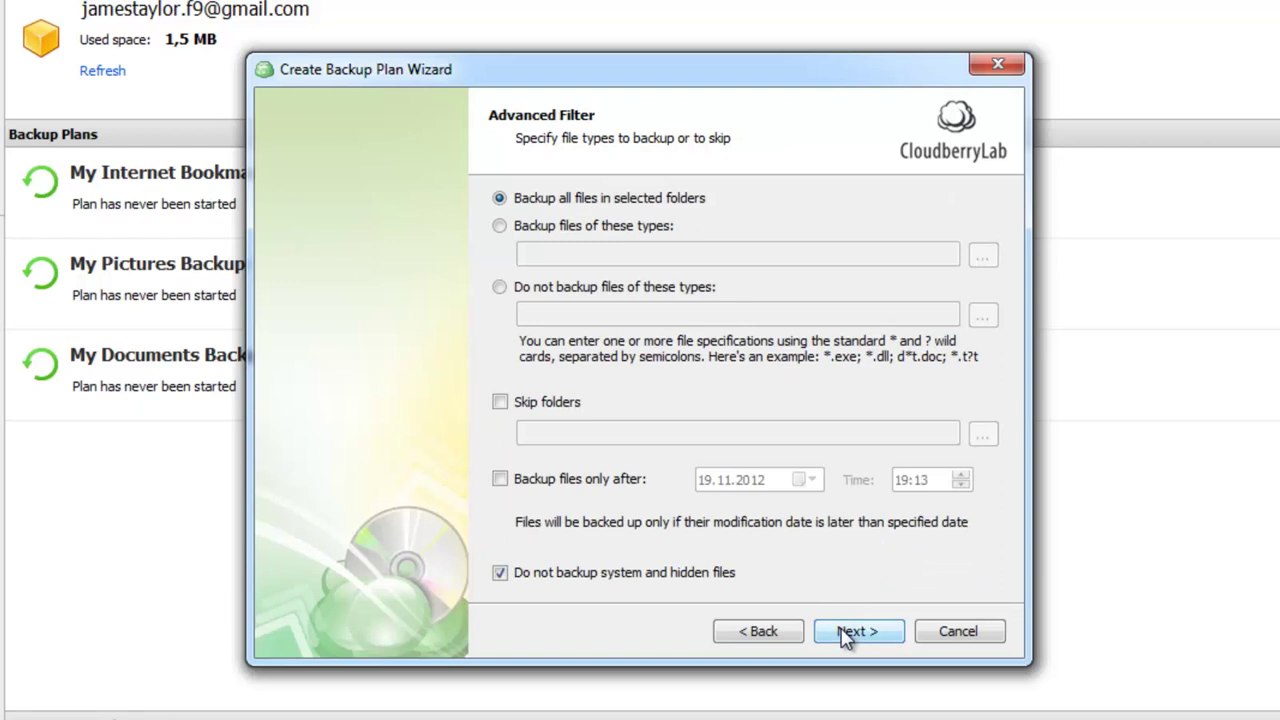
Keep default filter, no compression, default purge, no schedule and failure email, then create the plan
left_click(846, 631)
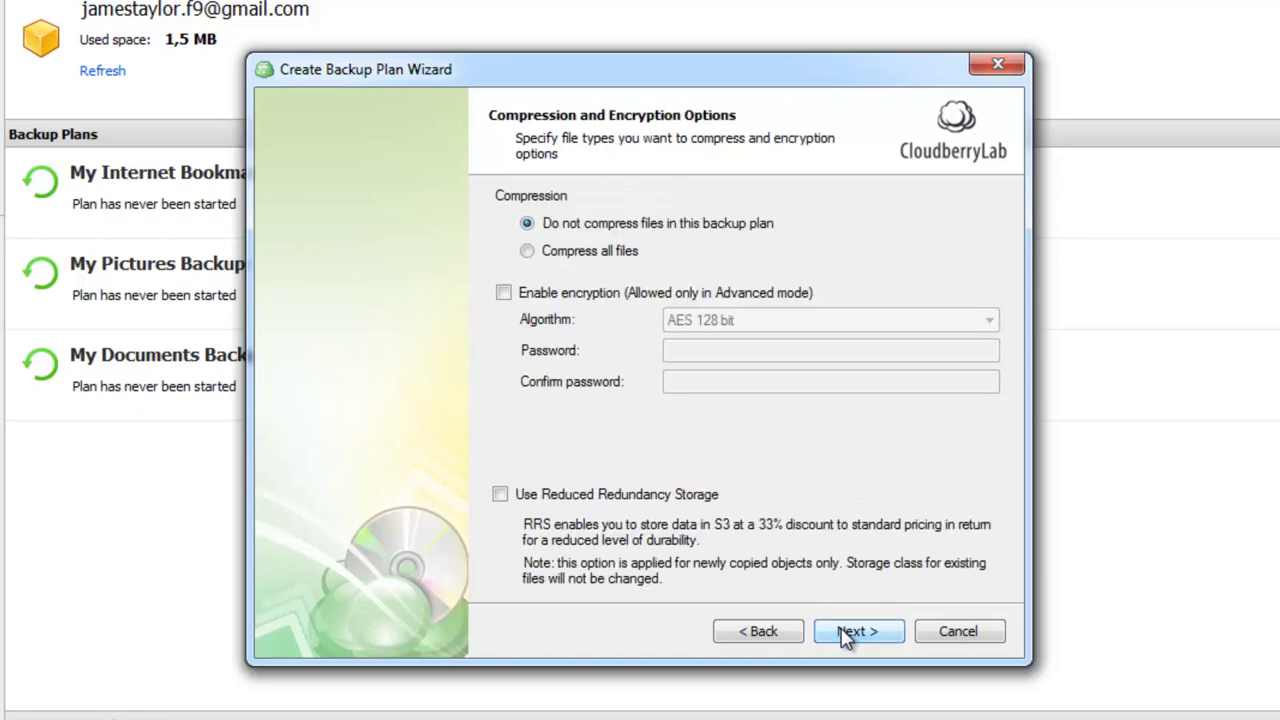
left_click(846, 631)
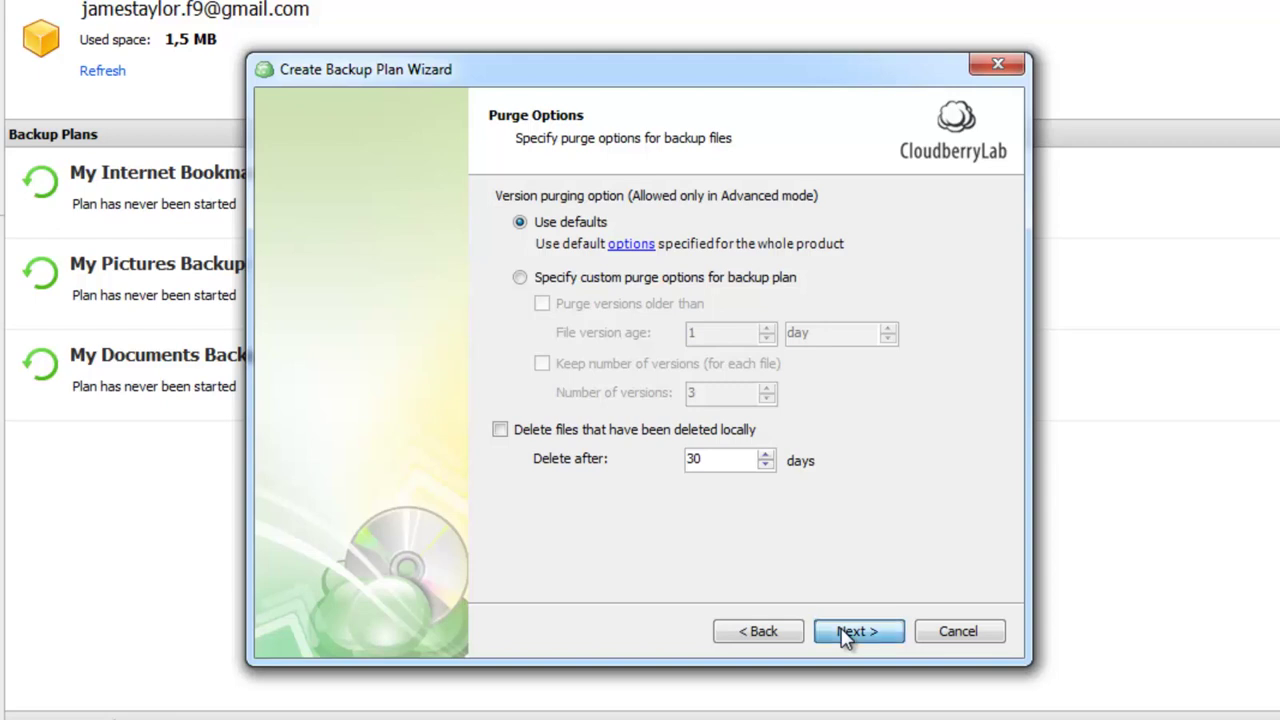
left_click(846, 631)
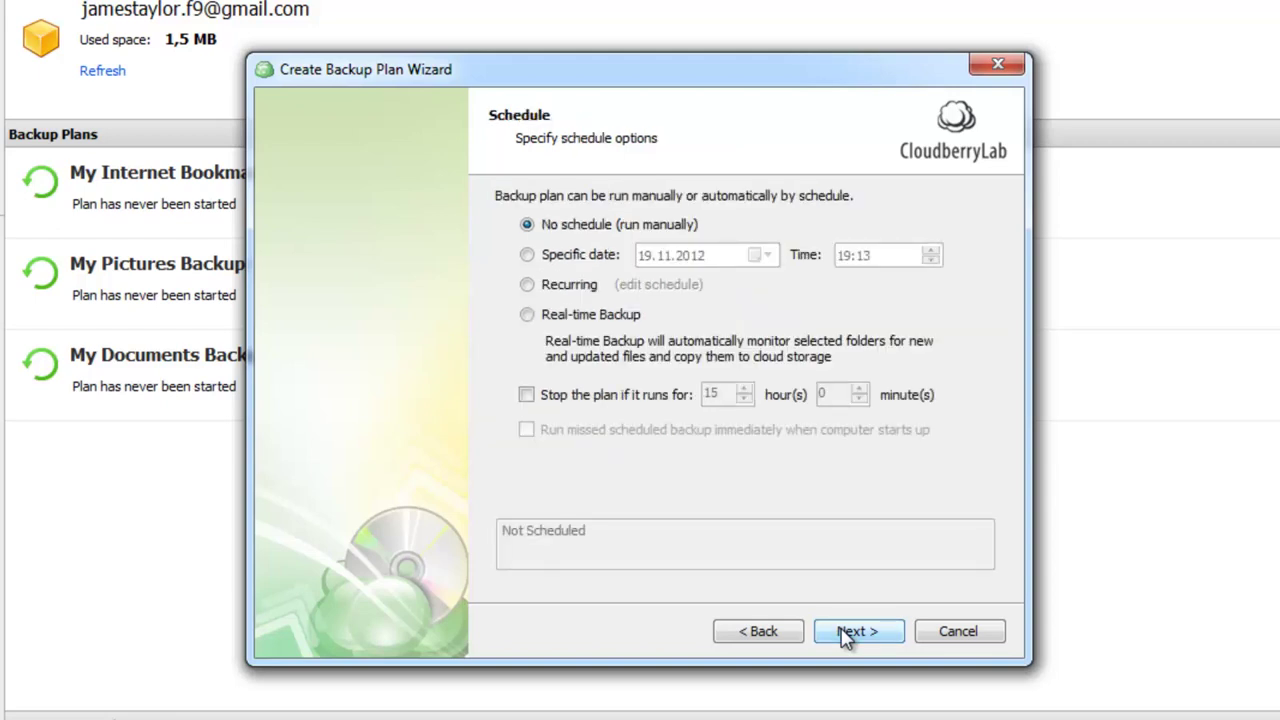
left_click(845, 638)
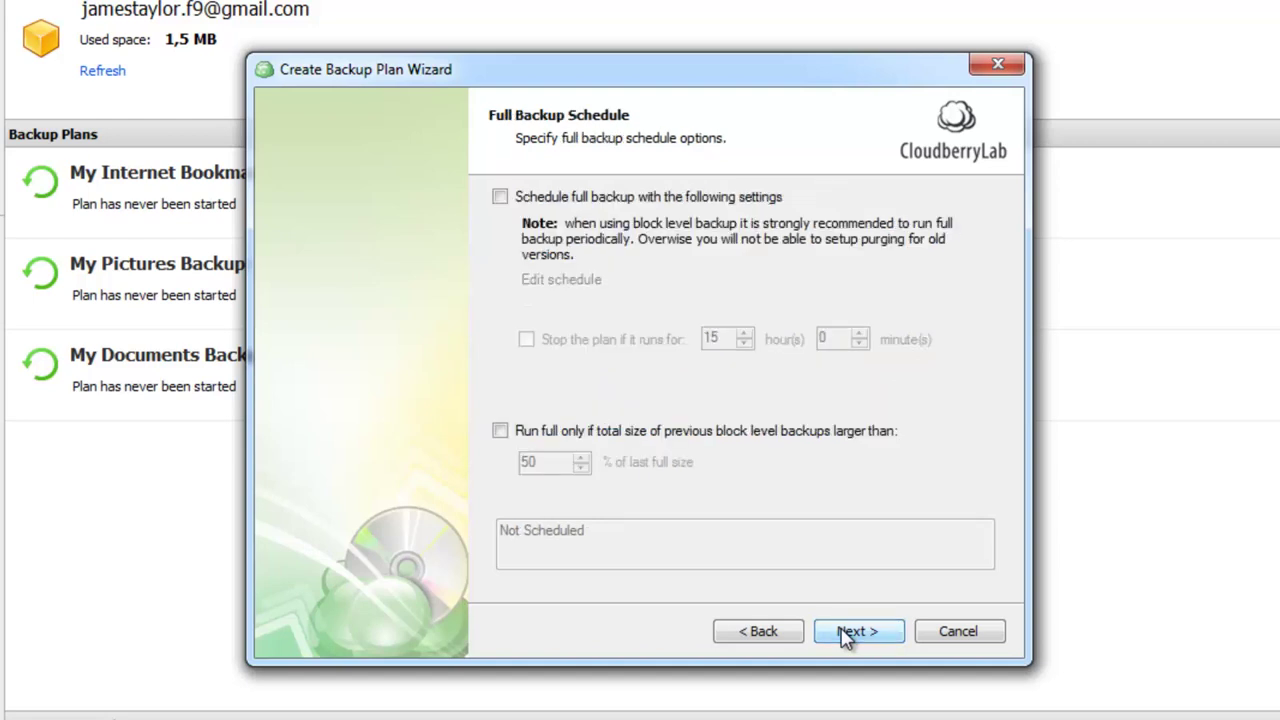
left_click(845, 638)
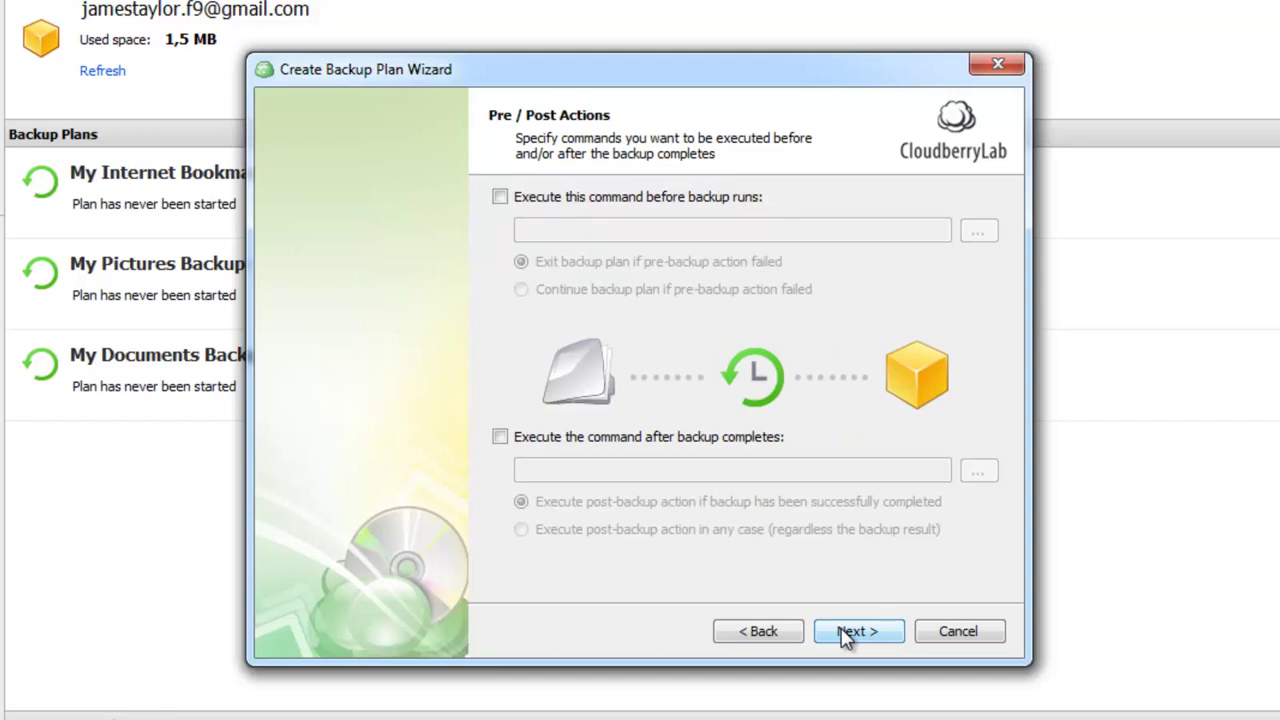
left_click(845, 638)
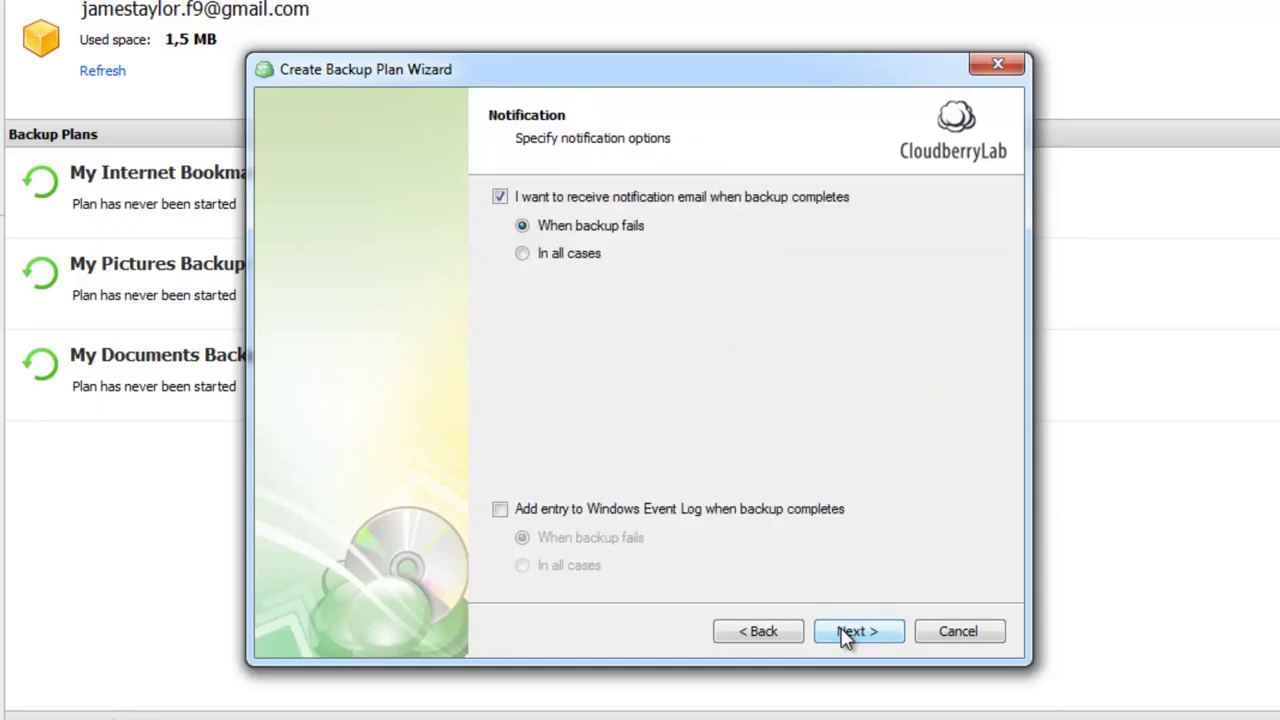
left_click(845, 638)
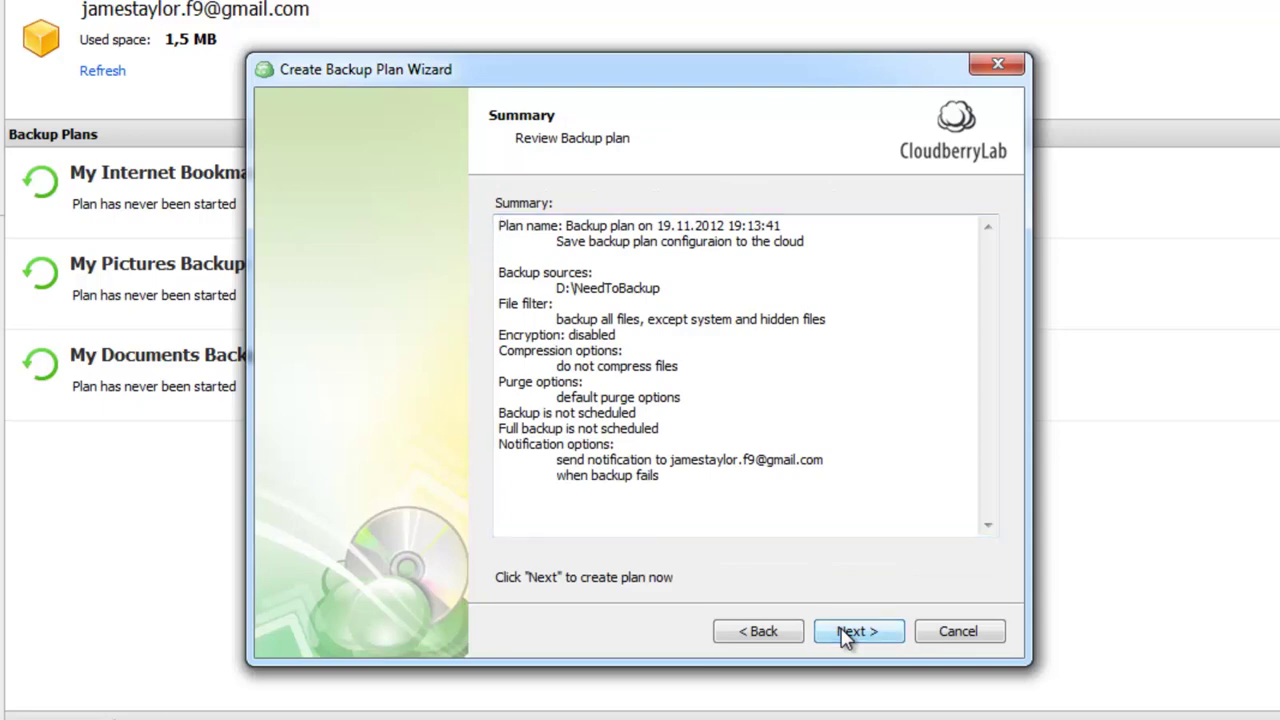
left_click(845, 638)
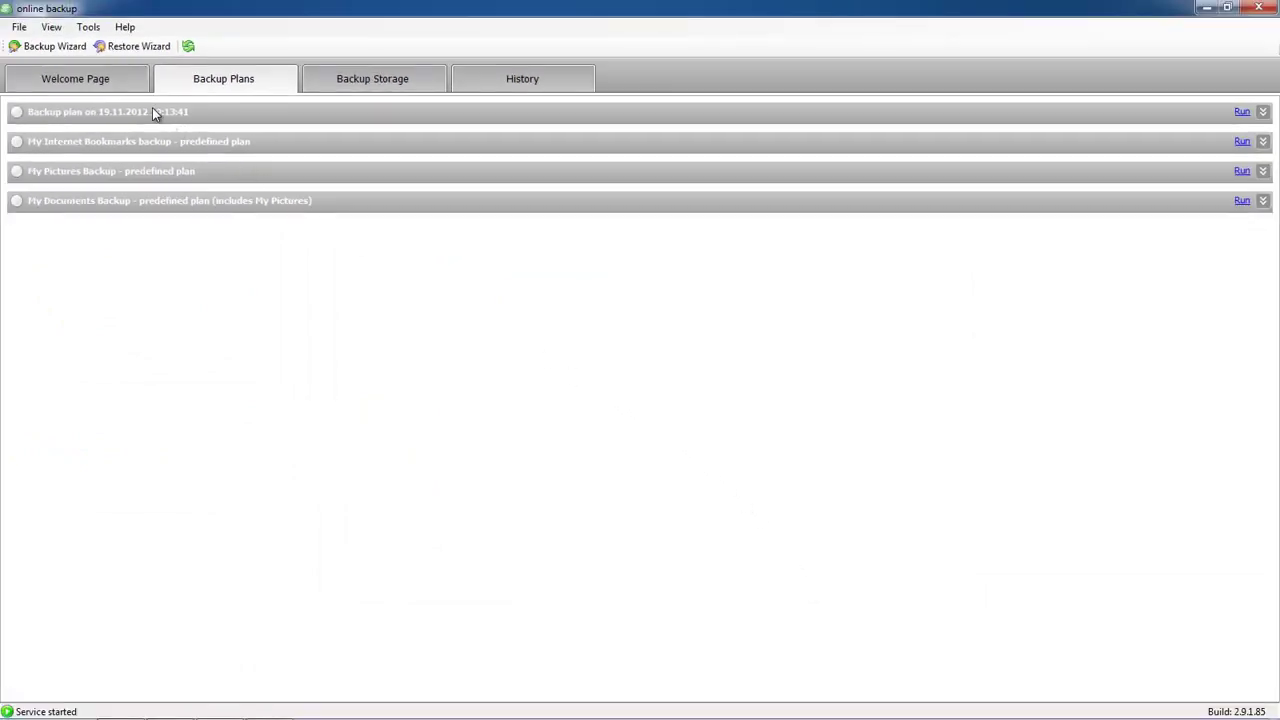
Expand the 'Backup plan on 19.11.2012 19:13:41' entry and run it now
left_click(151, 110)
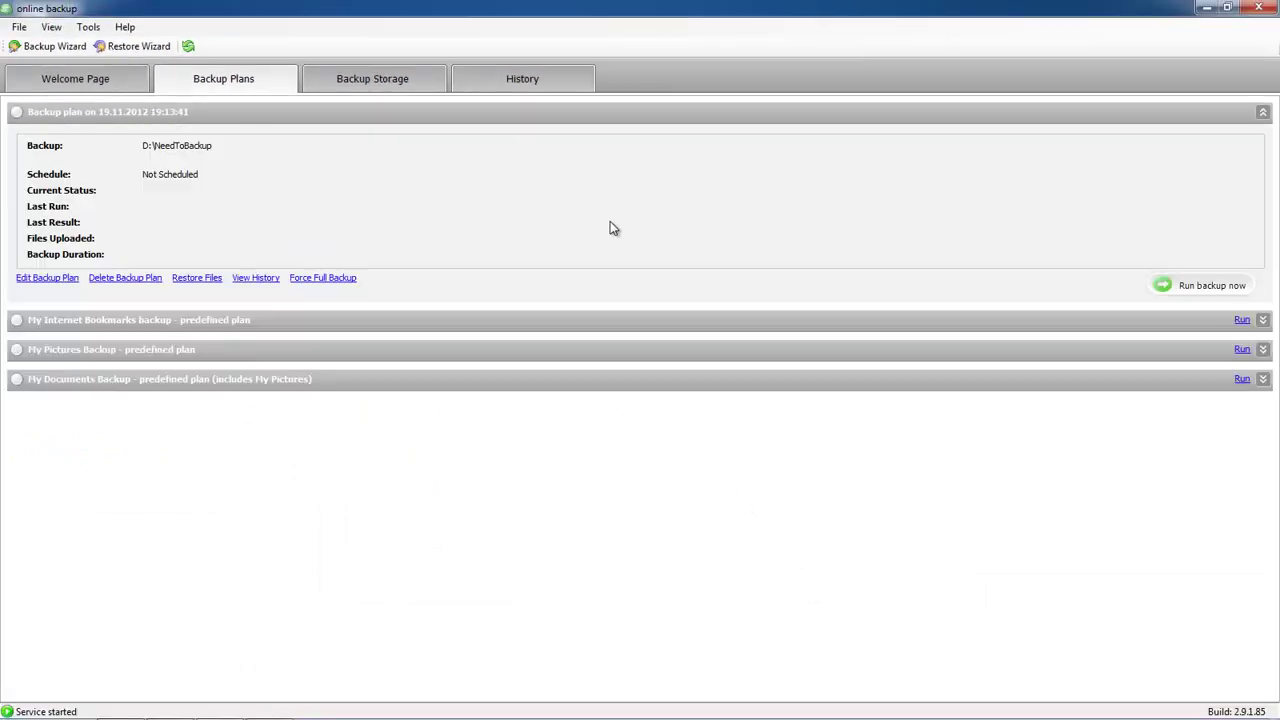
left_click(1175, 288)
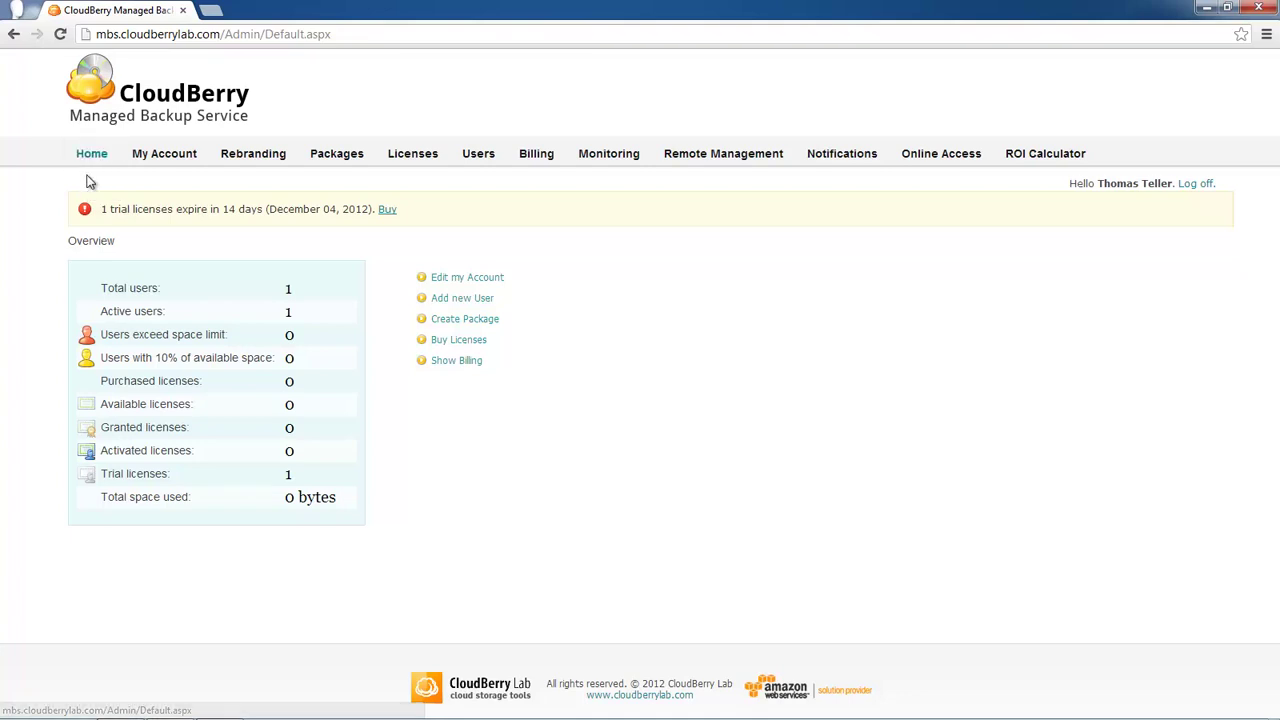
Check the client in Users, its backup plan in Monitoring, and its trial licence expiring Dec 04, 2012
left_click(478, 160)
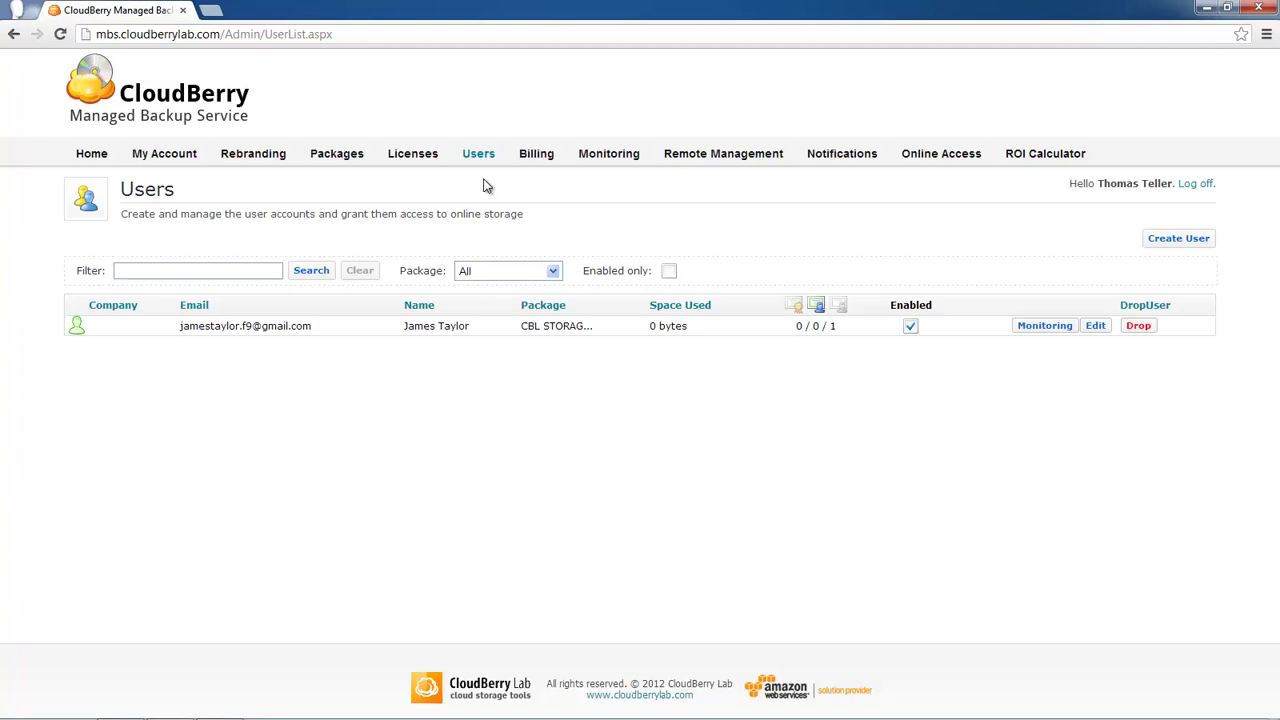
left_click(597, 174)
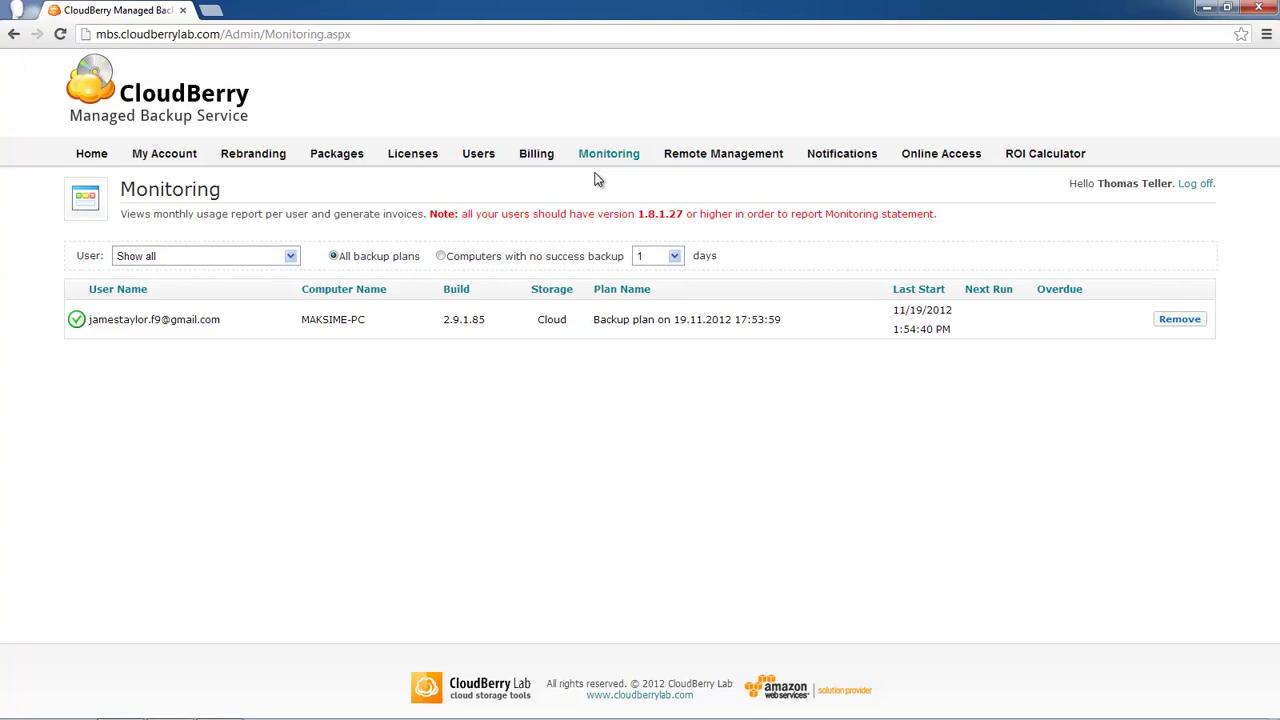
left_click(407, 163)
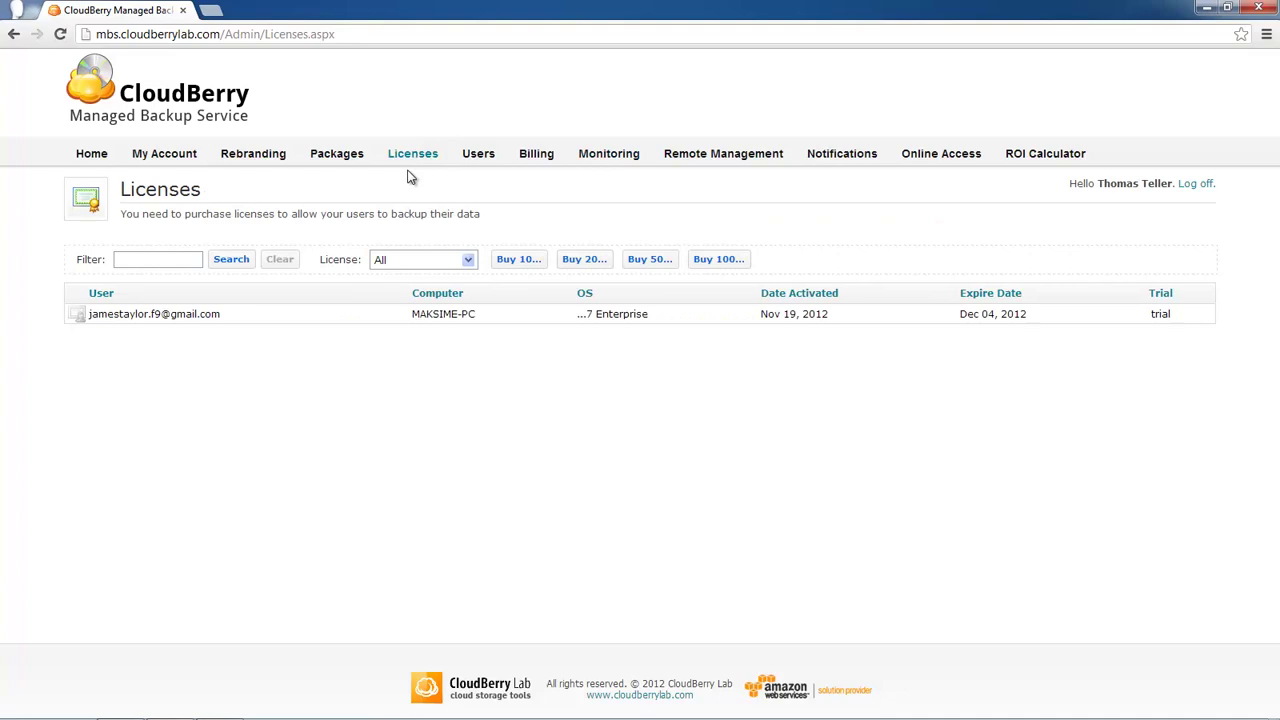